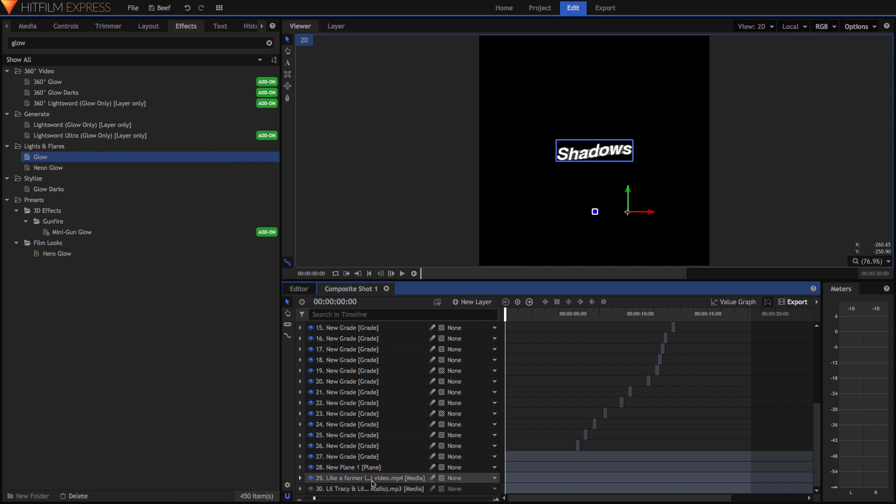
# Review the "Like a farmer" source clip in the Trimmer, moving its playhead to about 5:18.
pyautogui.click(372, 483)
pyautogui.rightClick(312, 480)
pyautogui.click(161, 407)
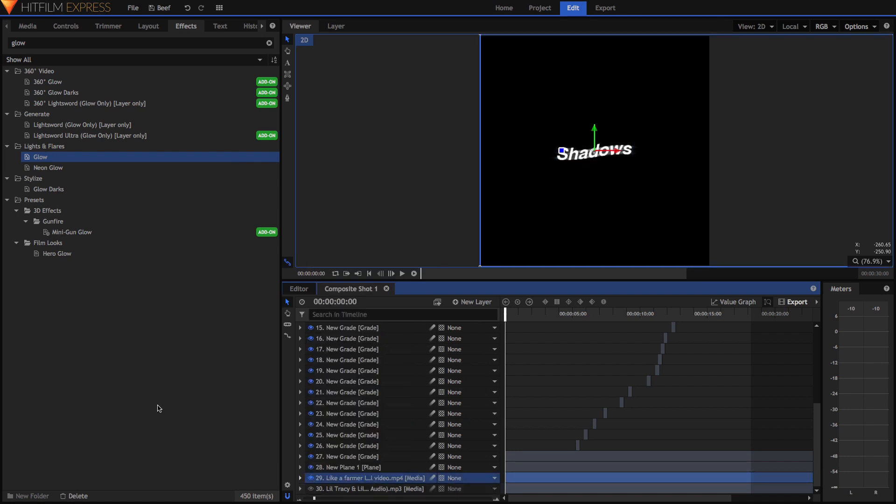
pyautogui.click(27, 27)
pyautogui.click(108, 26)
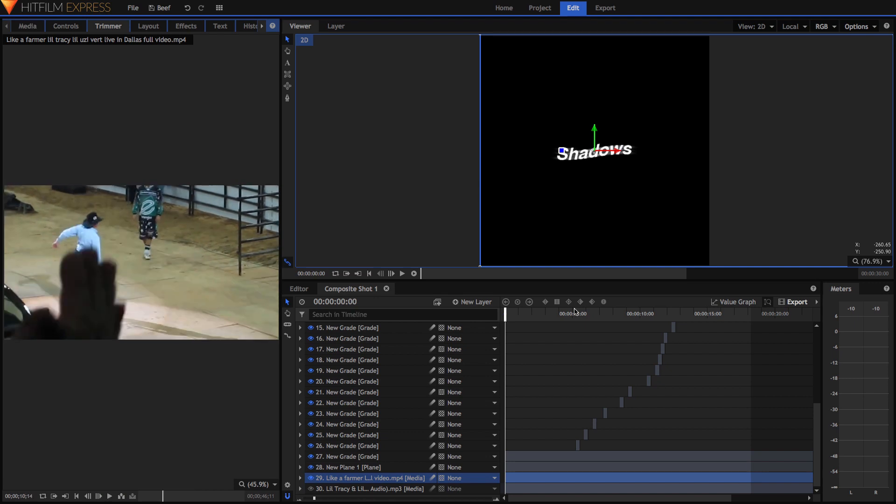
pyautogui.press('space')
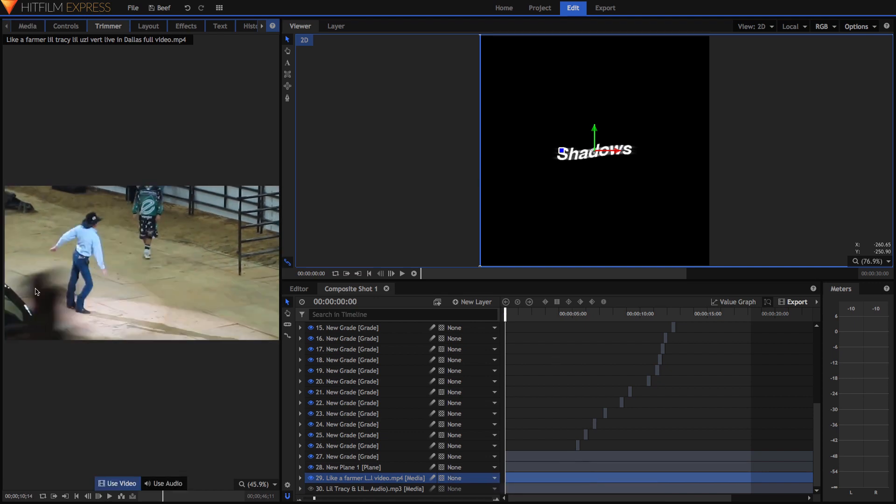
pyautogui.click(156, 499)
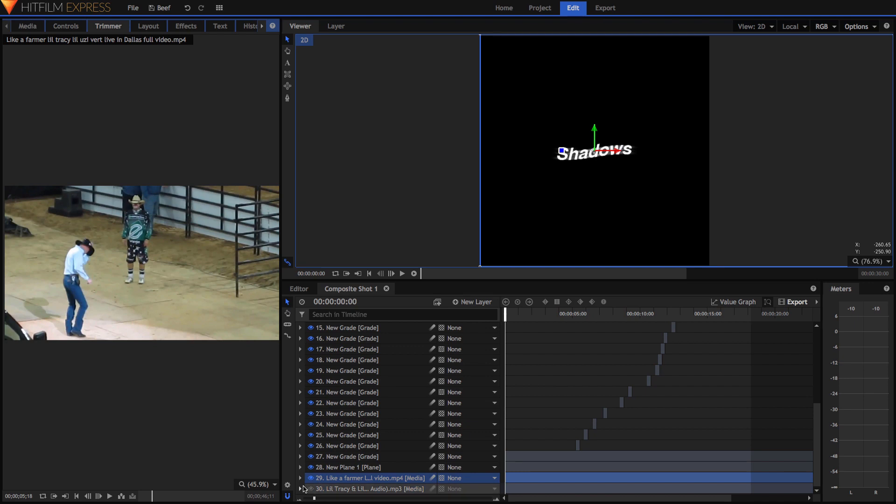
# Examine the Equalizer settings and frequency keyframes on the mp3 audio layer, then collapse the effect.
pyautogui.click(302, 488)
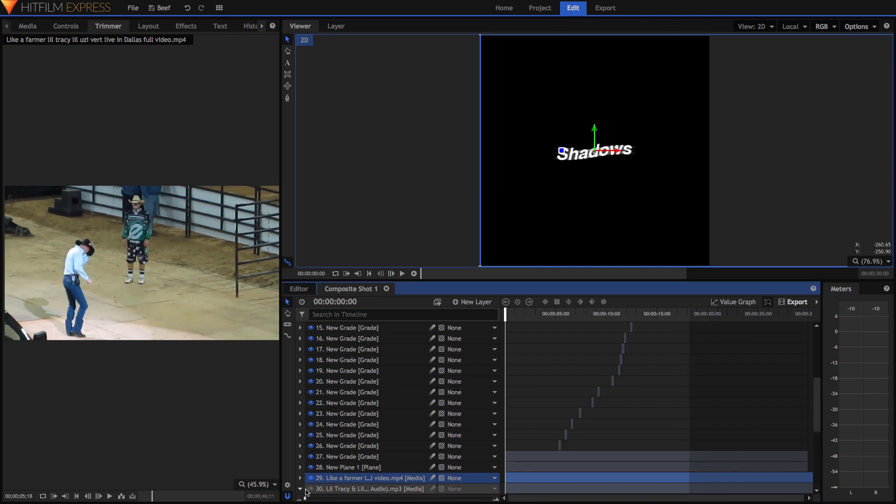
pyautogui.scroll(-6, 306, 493)
pyautogui.click(373, 339)
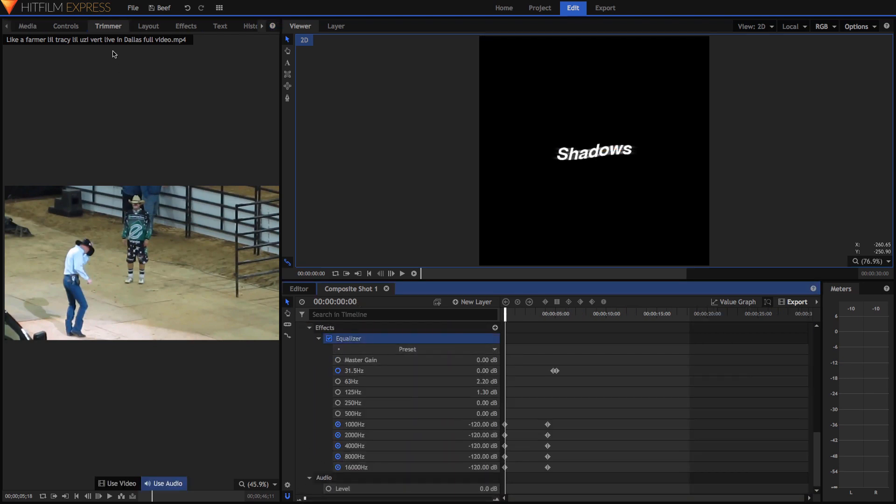
pyautogui.click(185, 26)
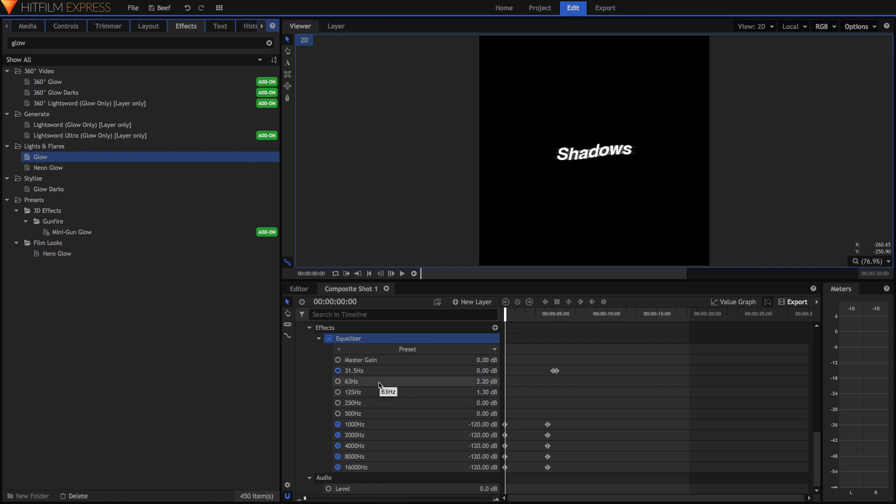
pyautogui.click(319, 339)
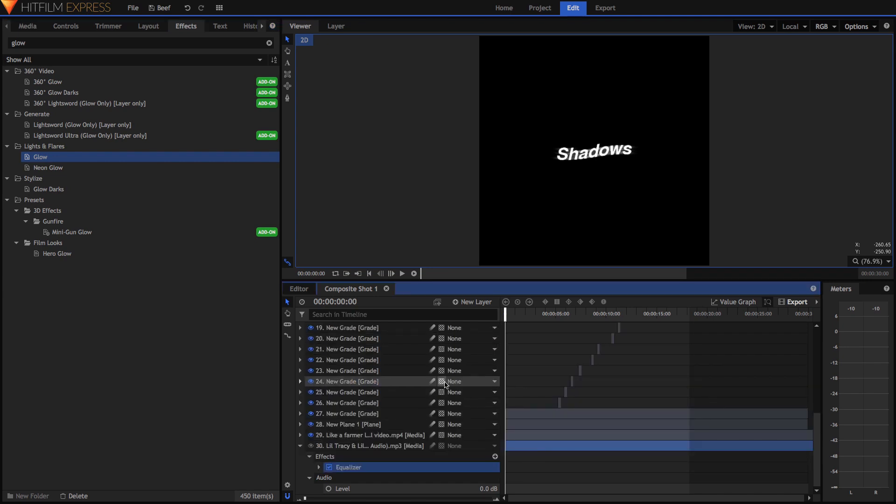
# Preview the composite shot from the start to about 00:00:04:21.
pyautogui.press('space')
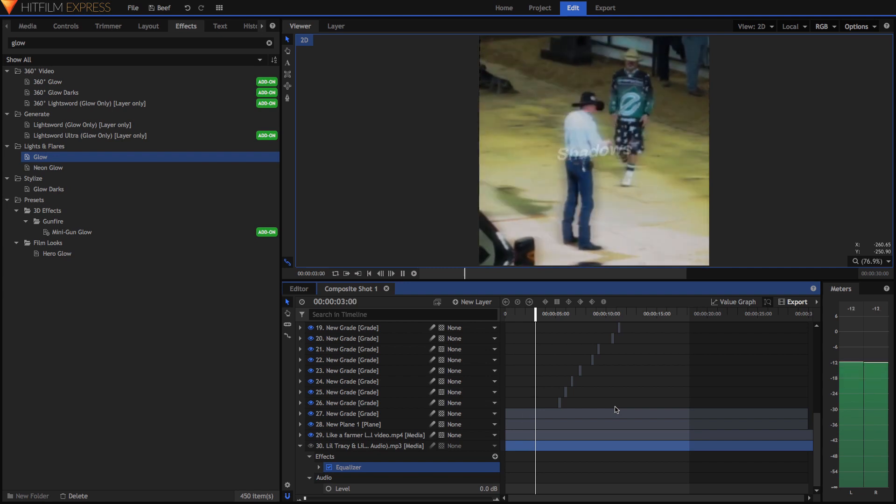
pyautogui.press('space')
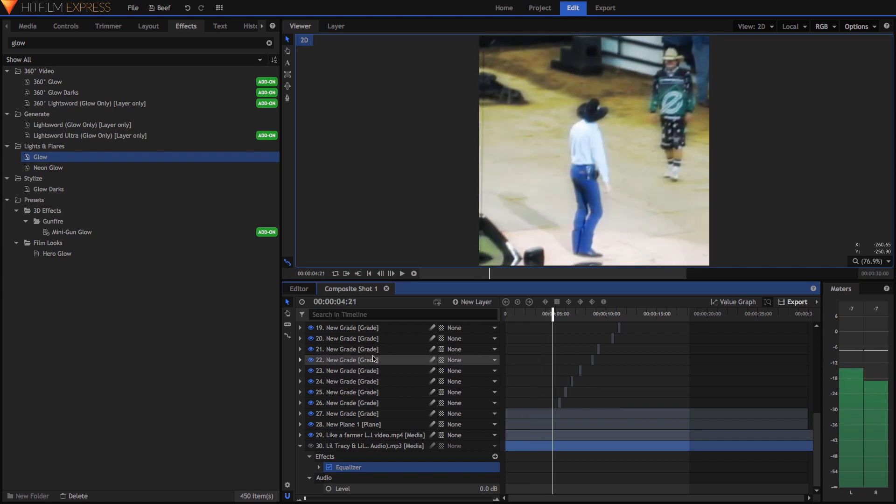
pyautogui.scroll(6, 376, 357)
pyautogui.scroll(1, 376, 357)
pyautogui.click(348, 338)
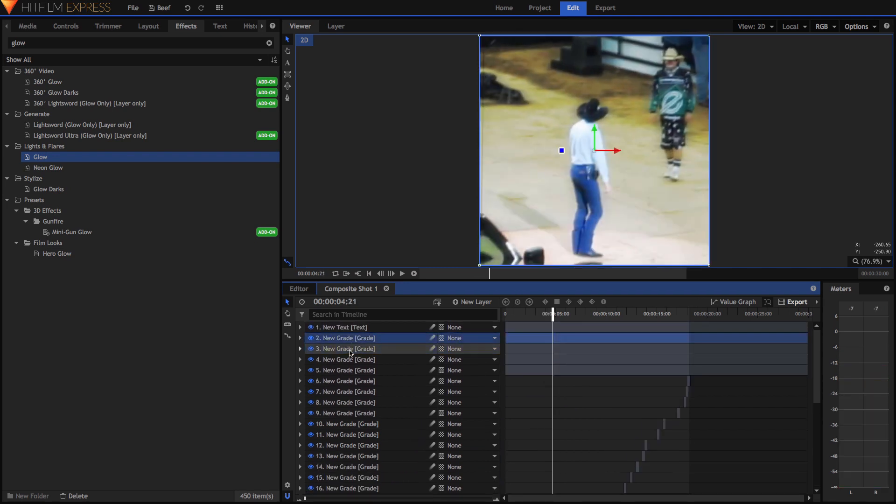
# Examine the opacity keyframes of New Plane 1 around 00:00:04:13, then collapse the plane and audio layers.
pyautogui.scroll(-7, 341, 425)
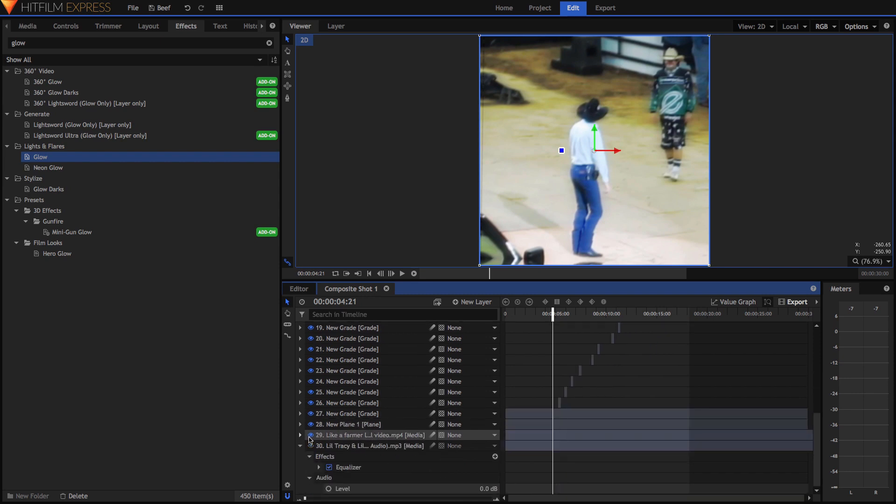
pyautogui.click(353, 425)
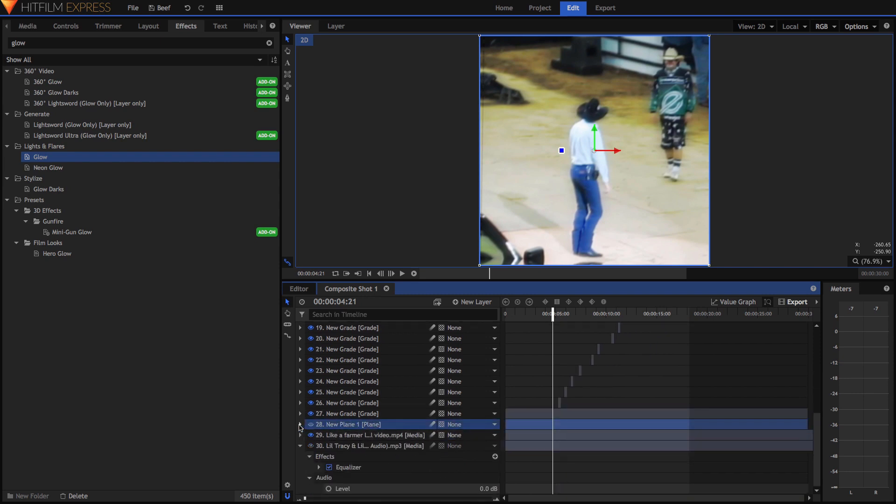
pyautogui.click(301, 425)
pyautogui.scroll(-1, 407, 420)
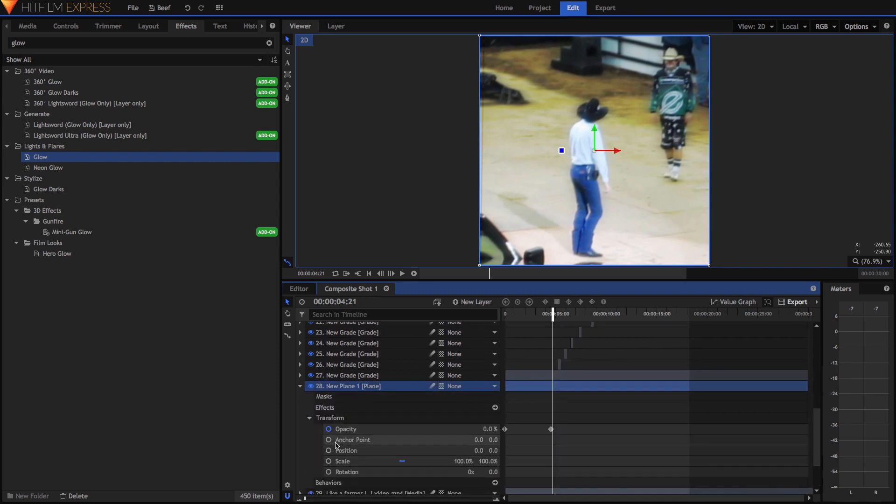
pyautogui.moveTo(553, 313); pyautogui.dragTo(550, 313)
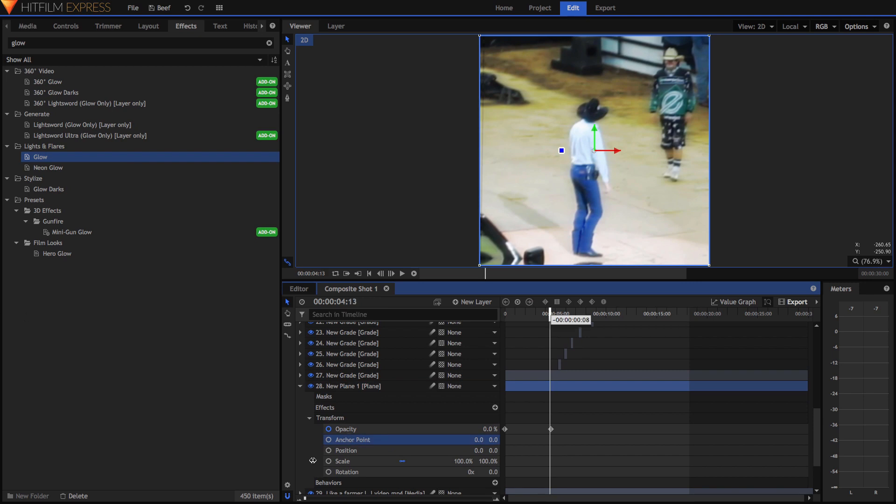
pyautogui.moveTo(313, 461); pyautogui.dragTo(306, 430)
pyautogui.click(301, 387)
pyautogui.click(301, 447)
# Examine the Shadows text layer's opacity keyframes and its Glow effect settings, including the advanced options.
pyautogui.scroll(2, 301, 447)
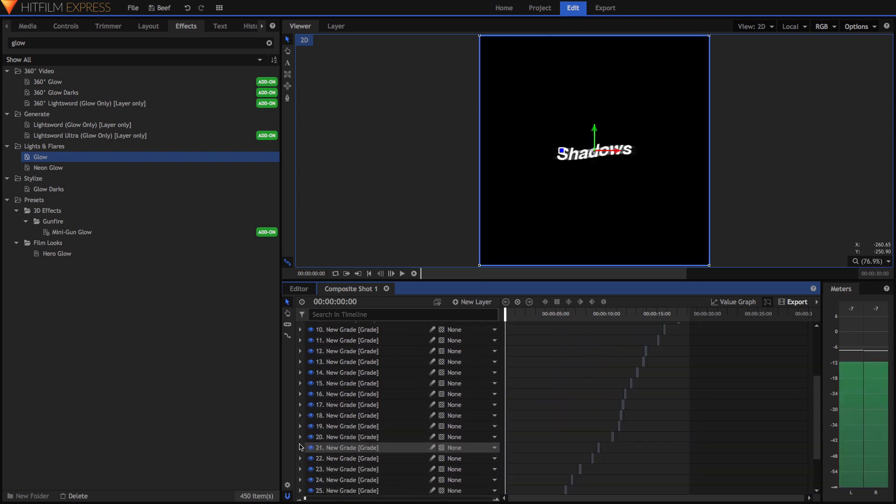
pyautogui.scroll(3, 302, 444)
pyautogui.click(329, 329)
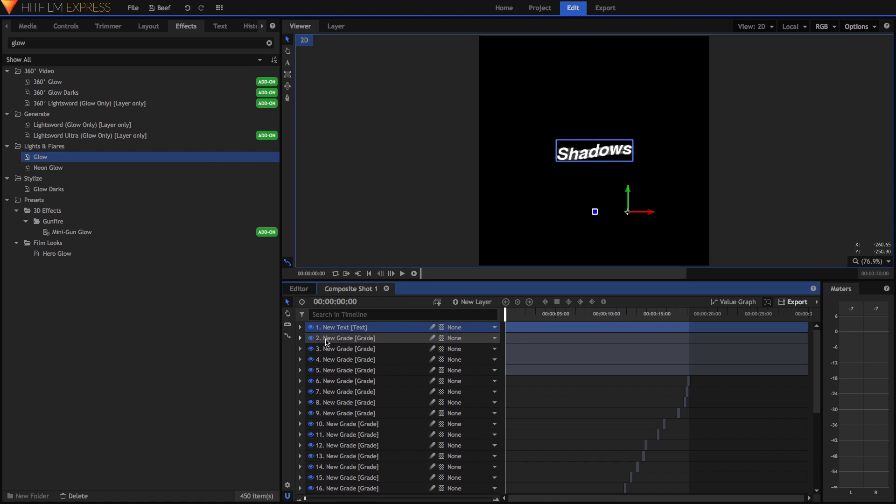
pyautogui.click(301, 328)
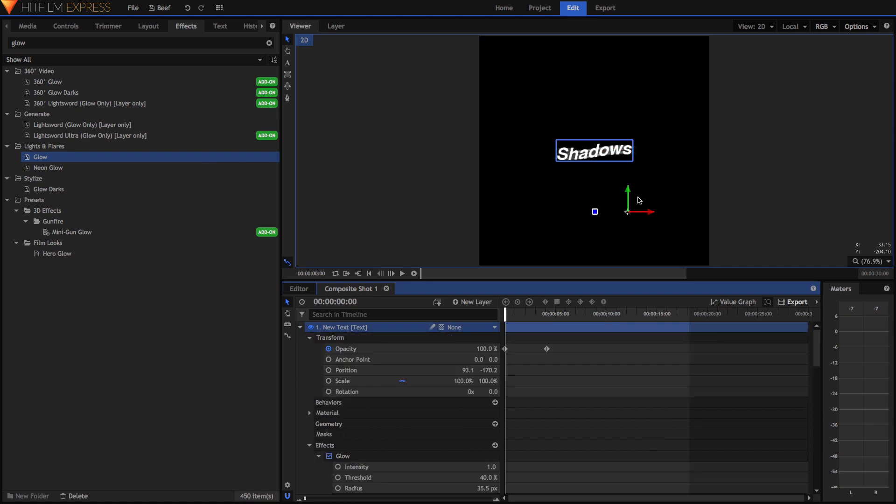
pyautogui.scroll(-1, 369, 460)
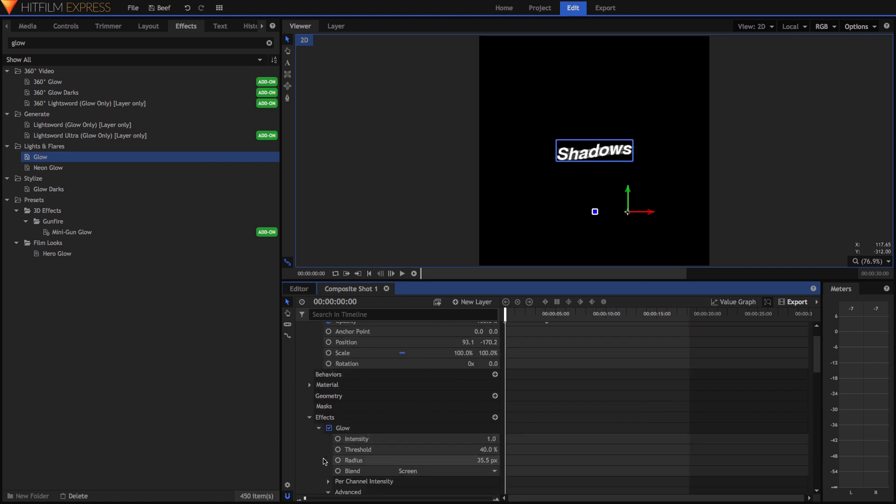
pyautogui.scroll(-1, 370, 423)
pyautogui.click(374, 409)
pyautogui.scroll(-2, 376, 411)
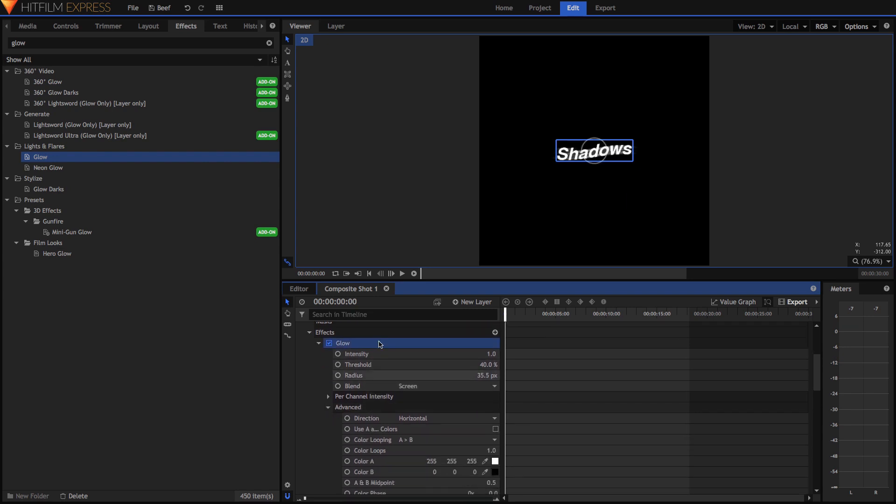
pyautogui.click(347, 332)
pyautogui.click(352, 353)
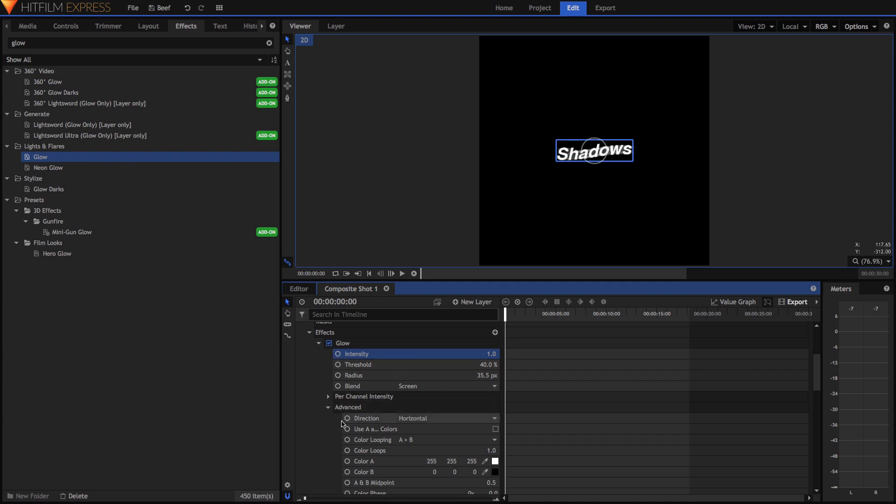
pyautogui.click(334, 411)
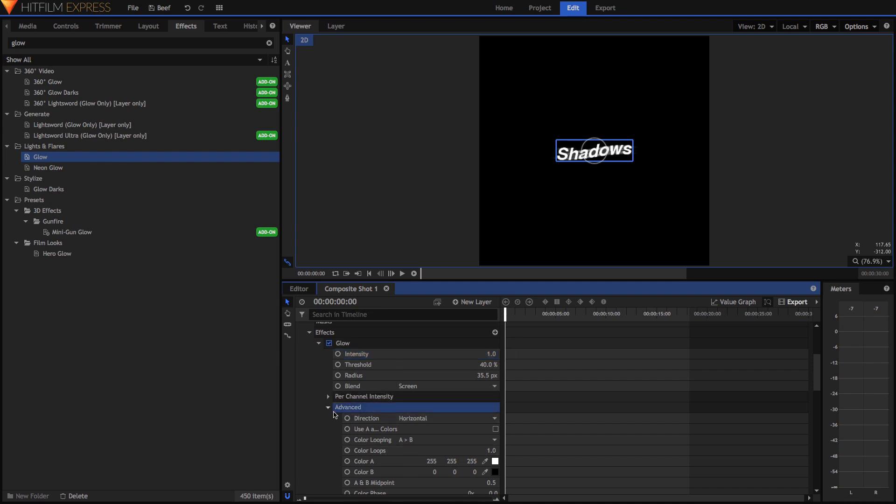
pyautogui.click(329, 408)
pyautogui.click(329, 408)
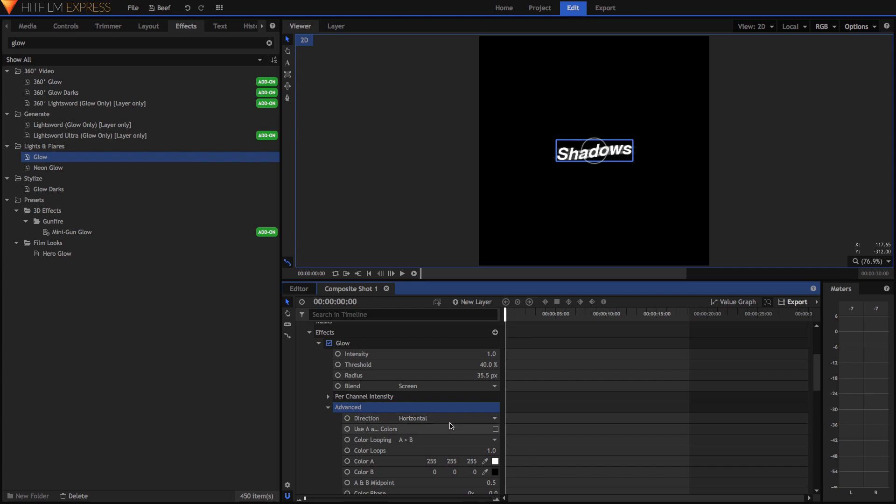
# Set the Glow direction on the Shadows text to Horizontal.
pyautogui.click(450, 420)
pyautogui.click(450, 419)
pyautogui.click(450, 419)
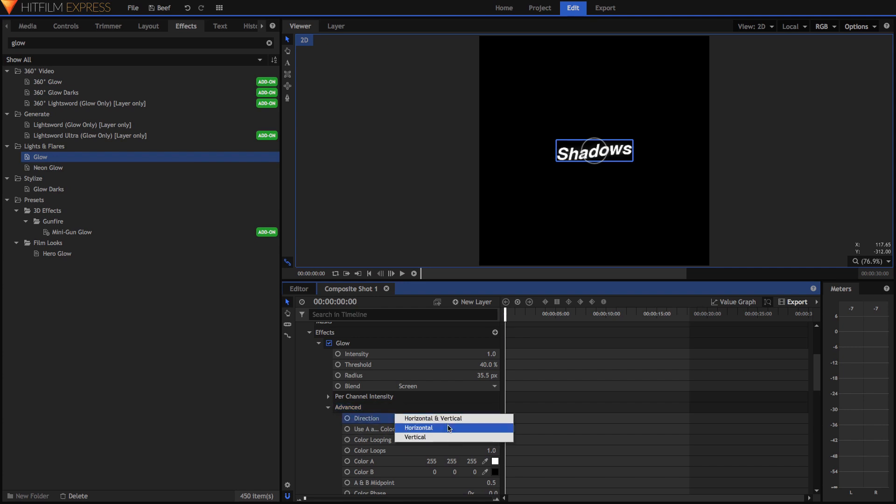
pyautogui.click(450, 427)
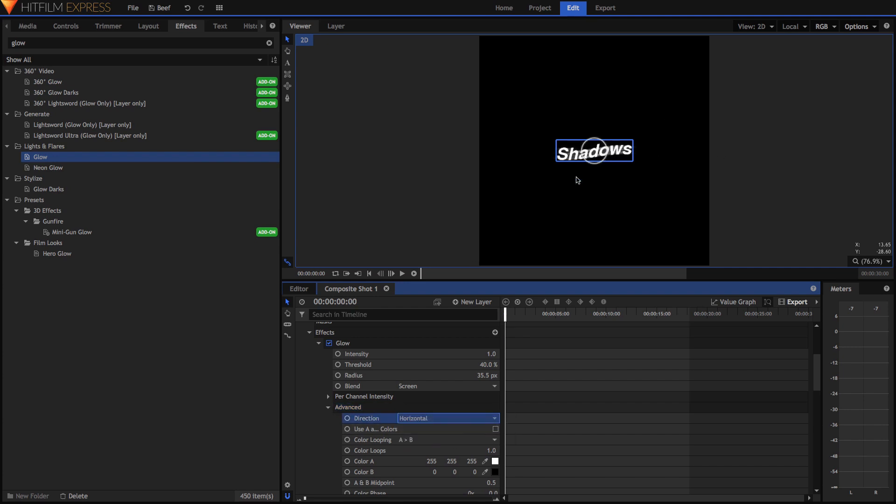
# Examine the Waves effect settings on the Shadows text, then collapse the text layer.
pyautogui.click(319, 343)
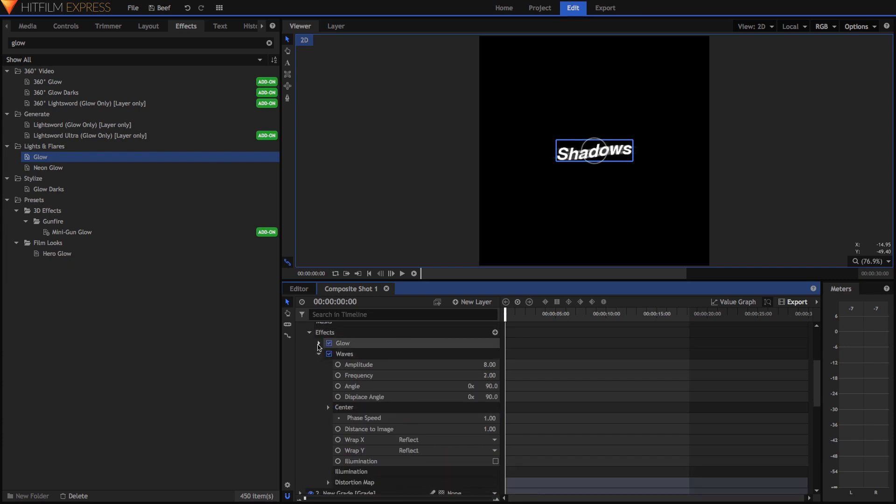
pyautogui.click(343, 355)
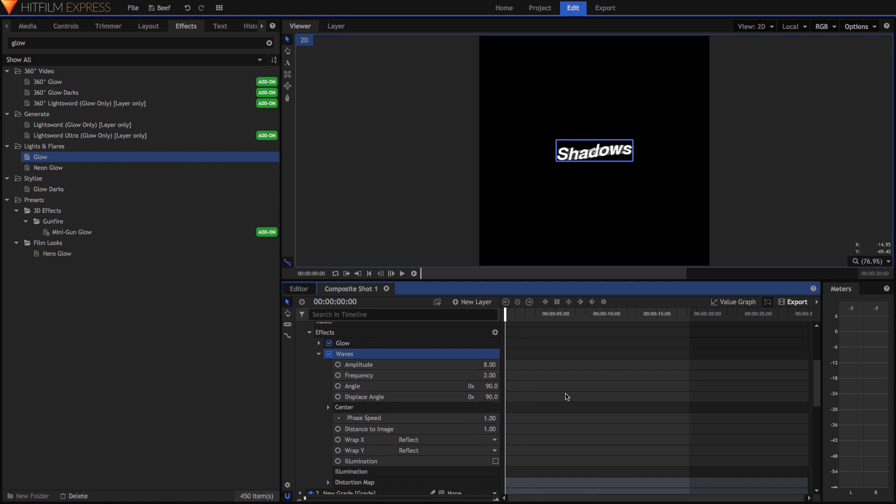
pyautogui.scroll(5, 566, 397)
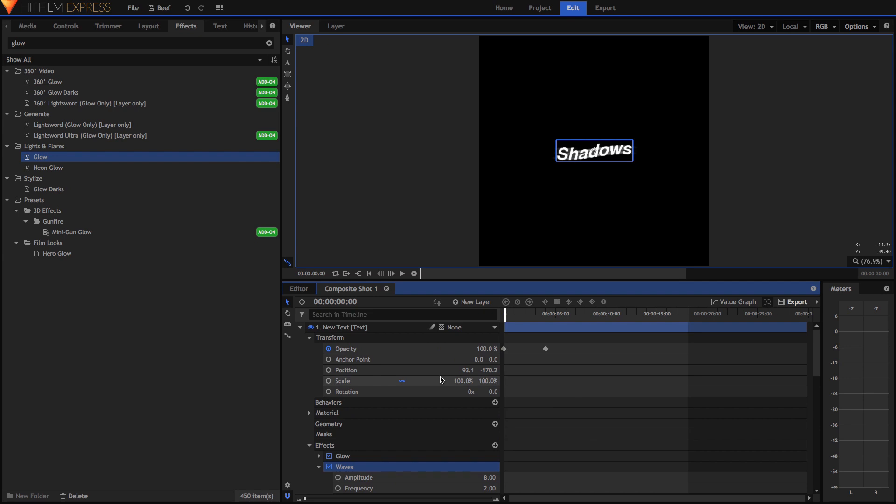
pyautogui.click(300, 328)
# Examine the Scale keyframes of the "Like a farmer" video layer, moving the playhead to about 00:00:04:27.
pyautogui.scroll(-3, 572, 337)
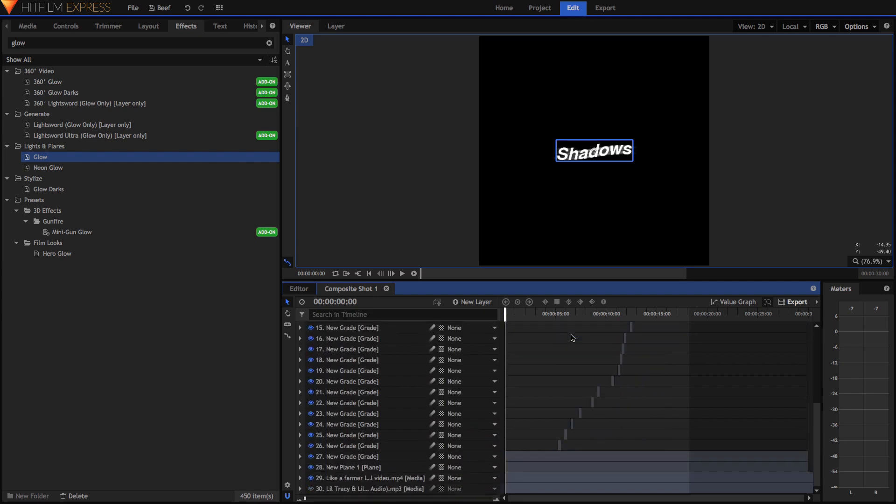
pyautogui.scroll(3, 420, 425)
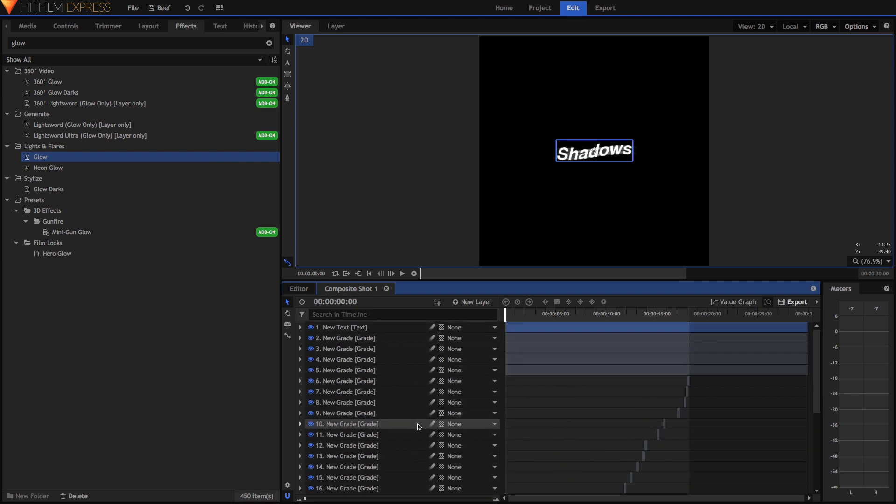
pyautogui.click(374, 338)
pyautogui.scroll(-5, 378, 343)
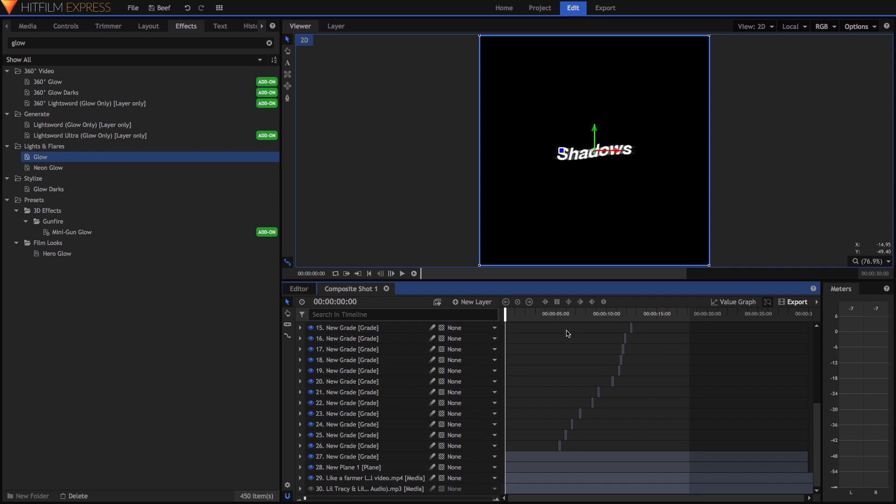
pyautogui.click(377, 480)
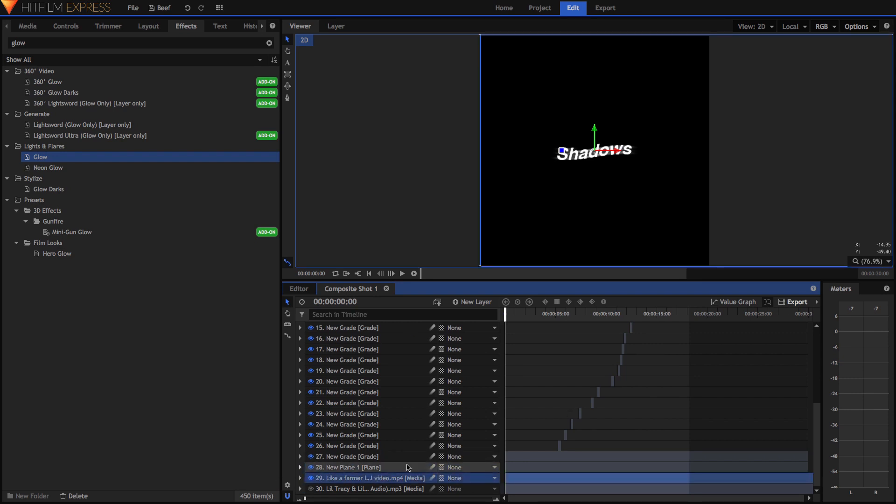
pyautogui.click(300, 478)
pyautogui.scroll(-4, 459, 381)
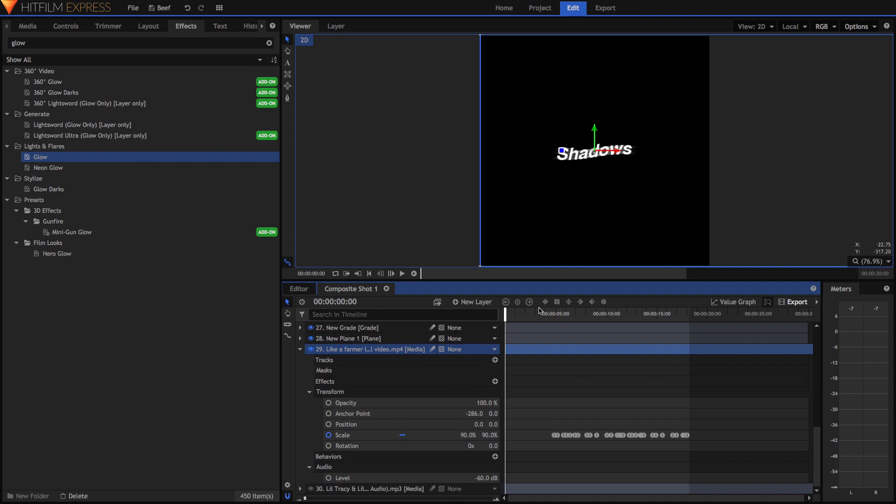
pyautogui.click(429, 435)
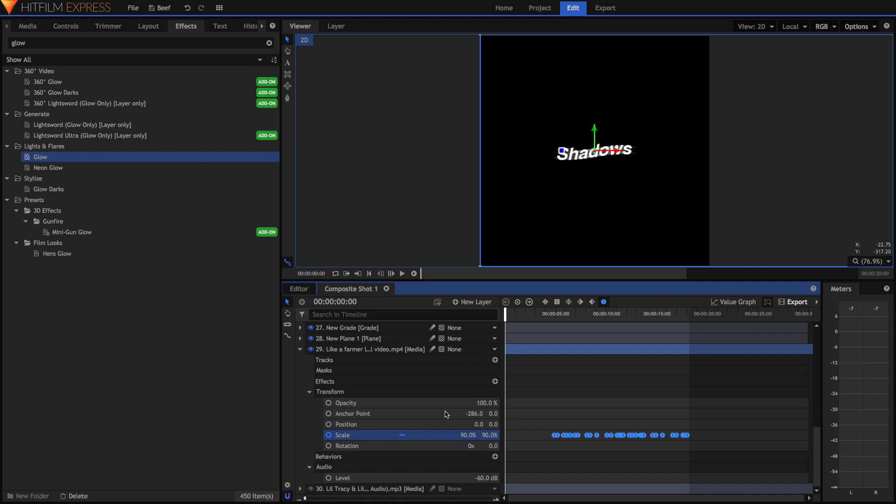
pyautogui.click(554, 314)
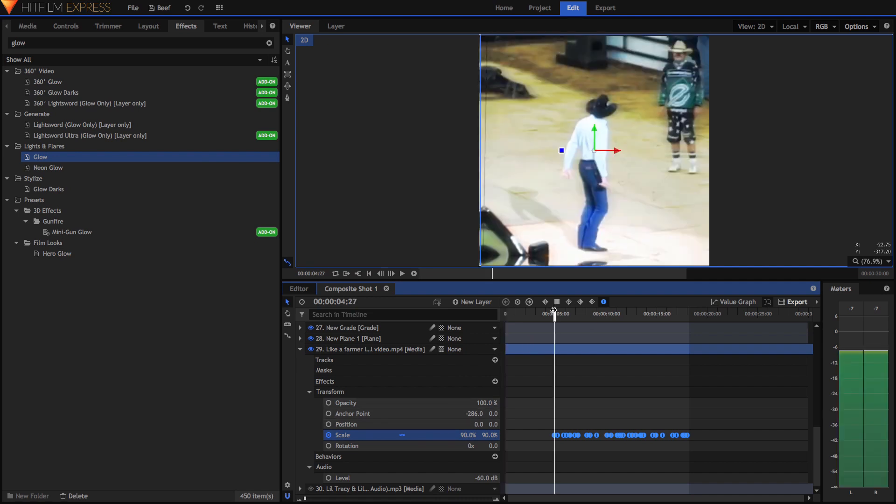
# Examine the timing of the Scale keyframes along the "Like a farmer" video layer at closer timeline zoom.
pyautogui.moveTo(507, 432); pyautogui.dragTo(506, 432)
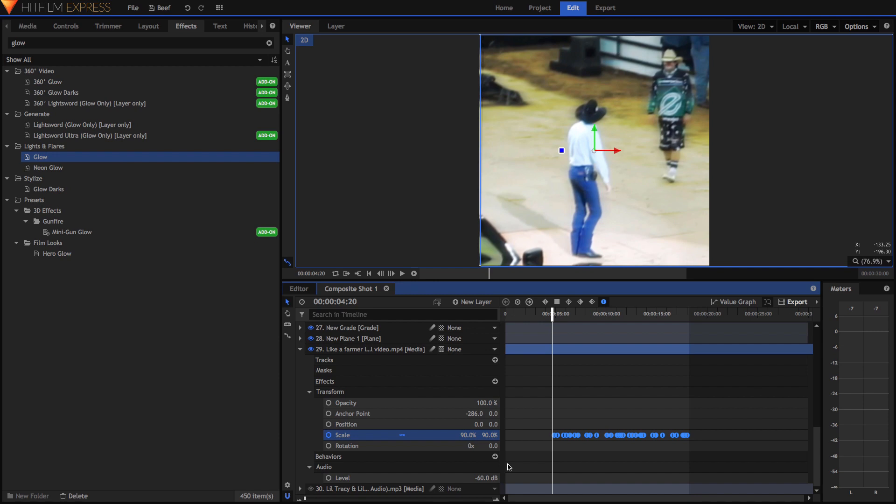
pyautogui.click(432, 499)
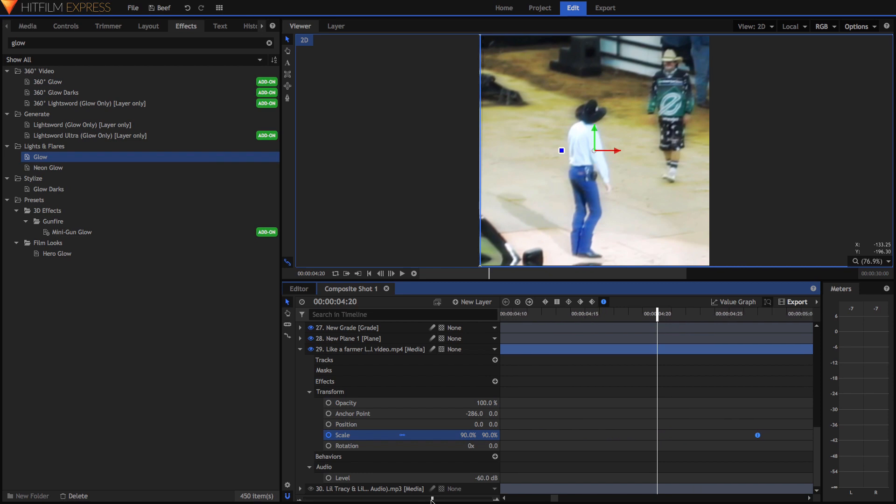
pyautogui.moveTo(432, 500); pyautogui.dragTo(328, 500)
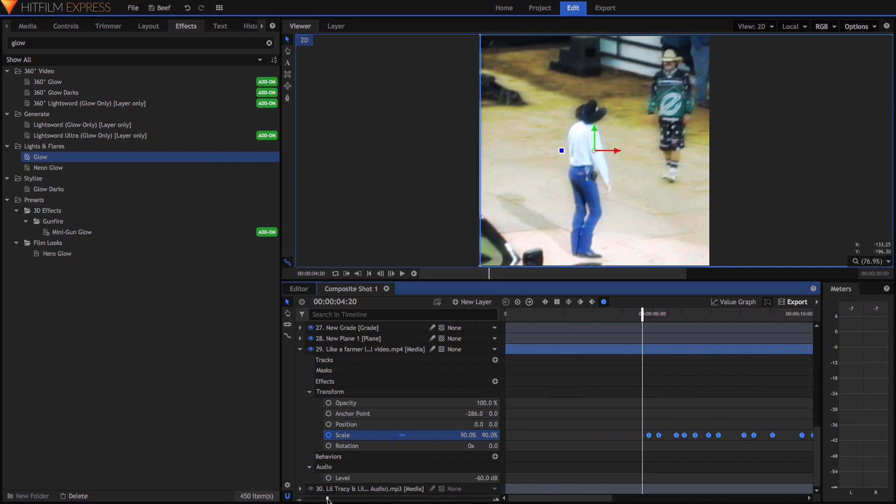
pyautogui.hscroll(15, 715, 426)
pyautogui.hscroll(-15, 715, 426)
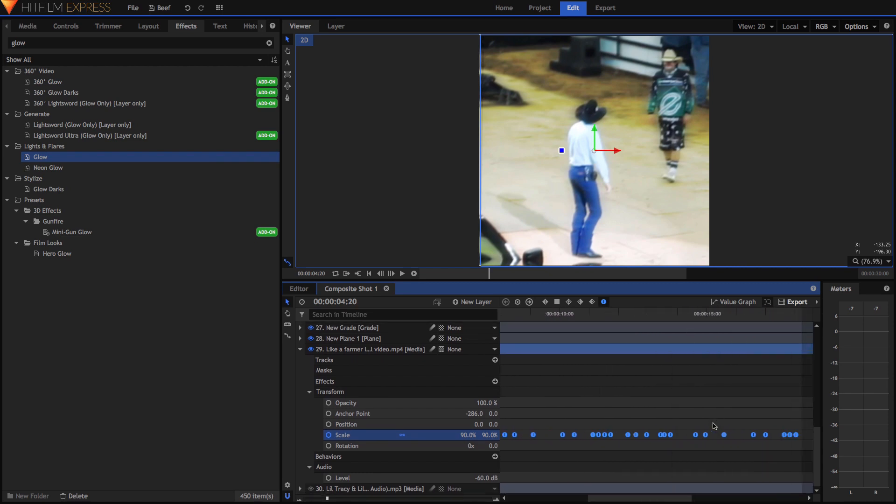
pyautogui.scroll(1, 714, 426)
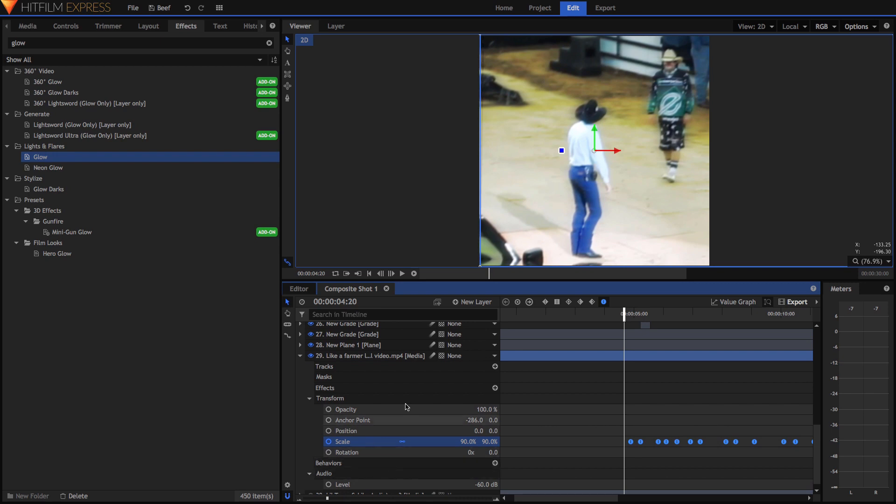
# Toggle the visibility of New Grade layers 6, 9 and 27 with the playhead at 00:00:04:21.
pyautogui.click(622, 318)
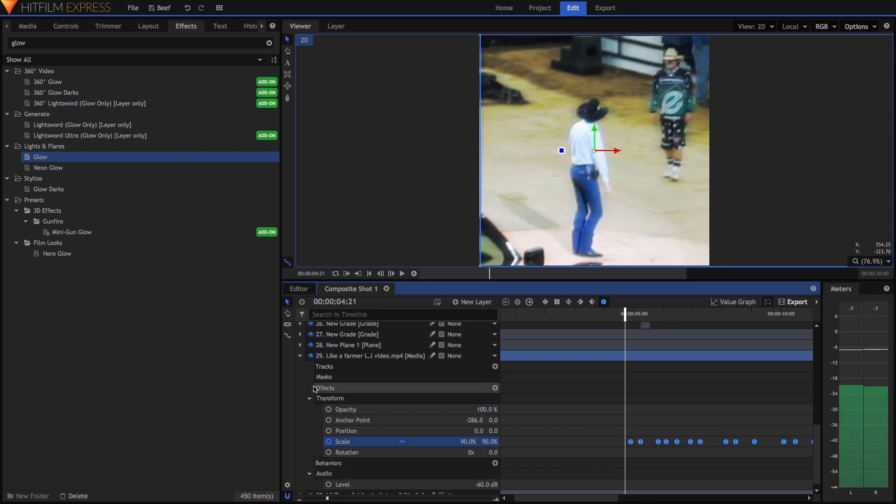
pyautogui.scroll(5, 313, 341)
pyautogui.scroll(2, 313, 341)
pyautogui.click(310, 340)
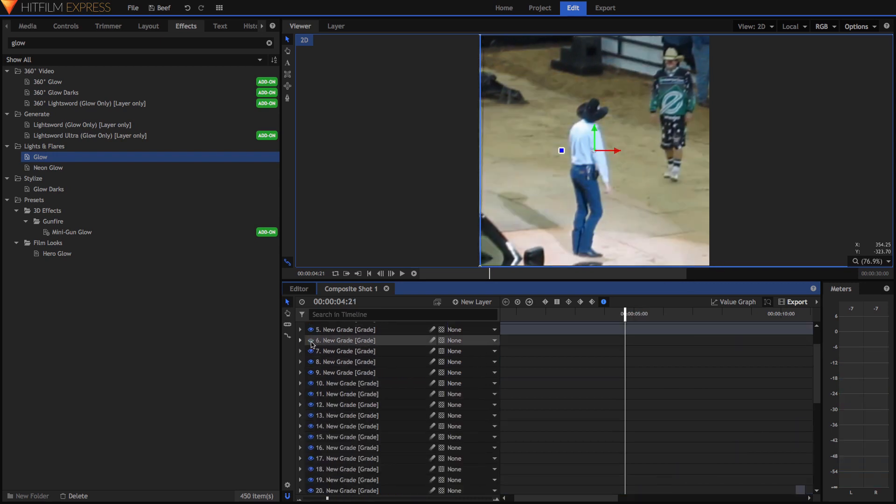
pyautogui.click(313, 351)
pyautogui.click(311, 372)
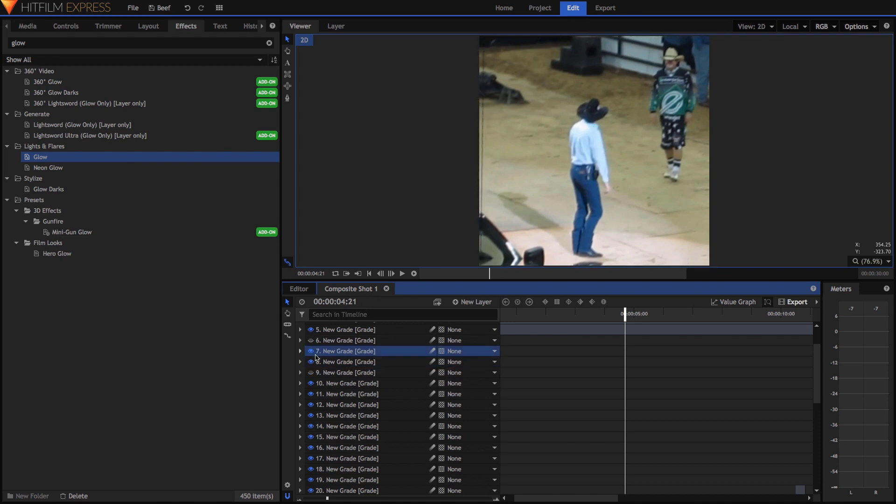
pyautogui.scroll(-5, 313, 351)
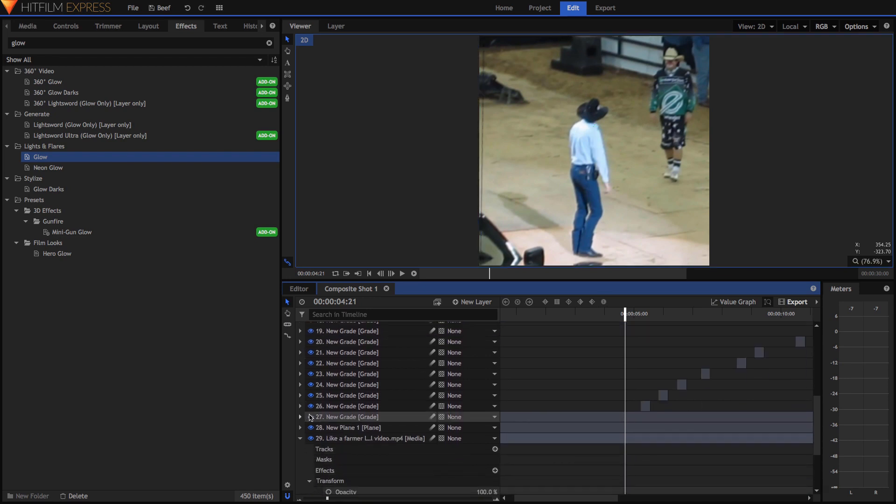
pyautogui.click(311, 417)
# Compare the video layer's Scale at 00:00:06:13, at the 00:00:05:07 keyframe and at about 00:00:04:26.
pyautogui.scroll(-5, 313, 417)
pyautogui.hscroll(1, 557, 415)
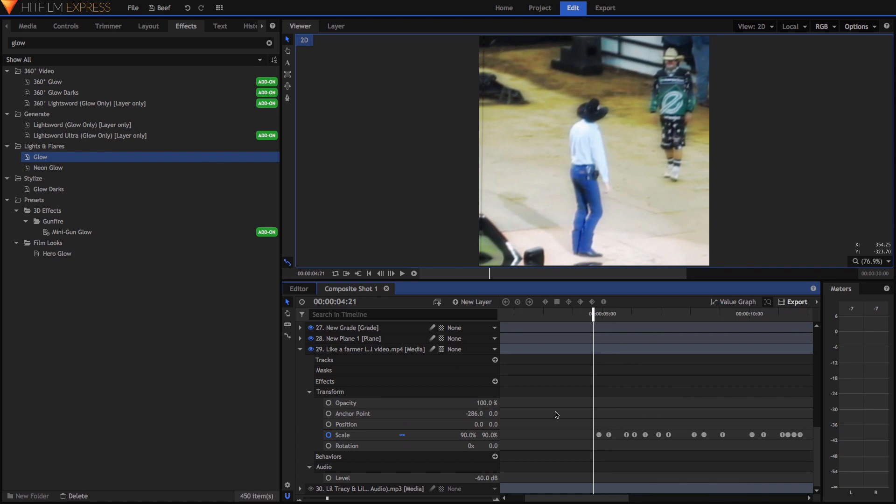
pyautogui.moveTo(596, 314); pyautogui.dragTo(645, 314)
pyautogui.click(429, 435)
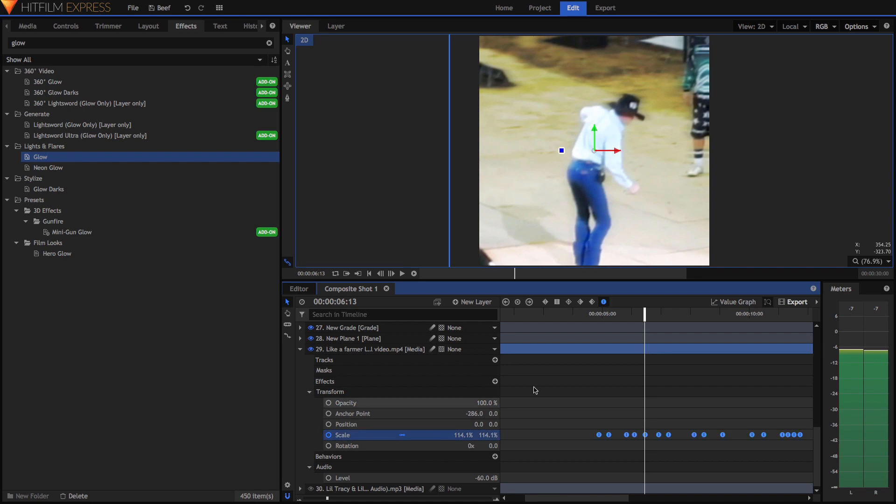
pyautogui.click(610, 314)
pyautogui.moveTo(610, 313); pyautogui.dragTo(609, 313)
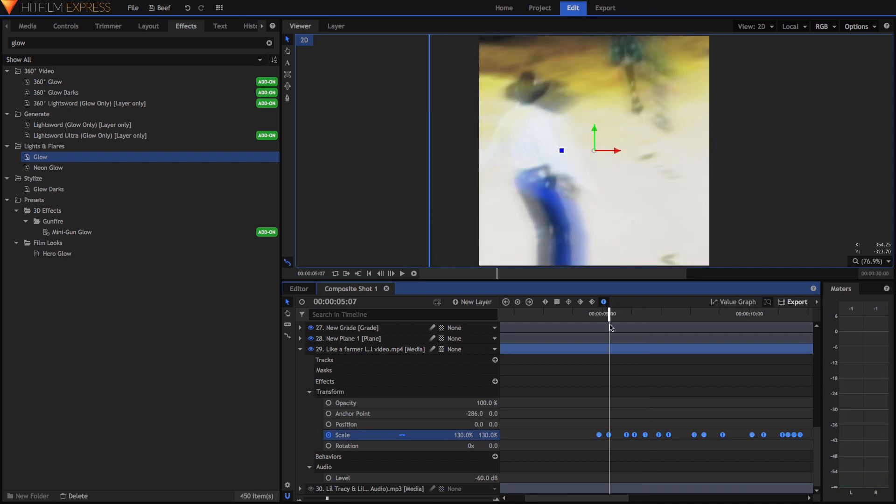
pyautogui.click(598, 316)
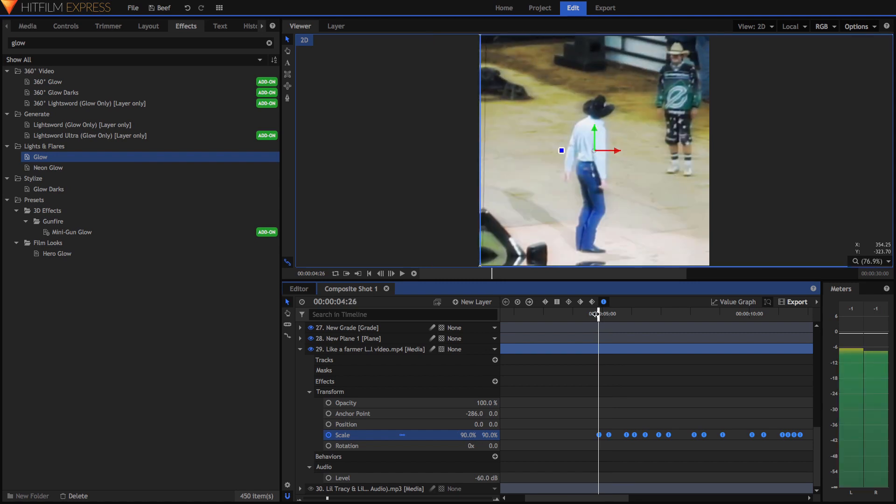
# Show the value graph of the video layer's Scale and select its first peak keyframe.
pyautogui.click(744, 303)
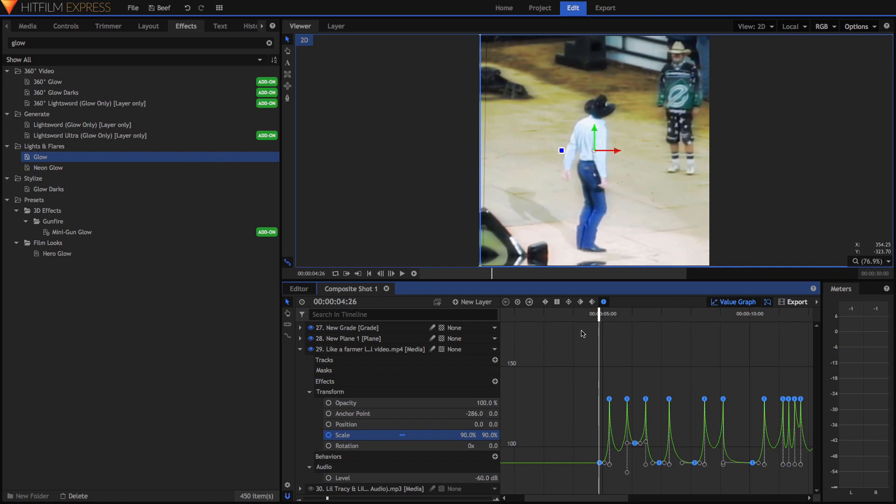
pyautogui.click(578, 345)
pyautogui.moveTo(405, 499); pyautogui.dragTo(317, 499)
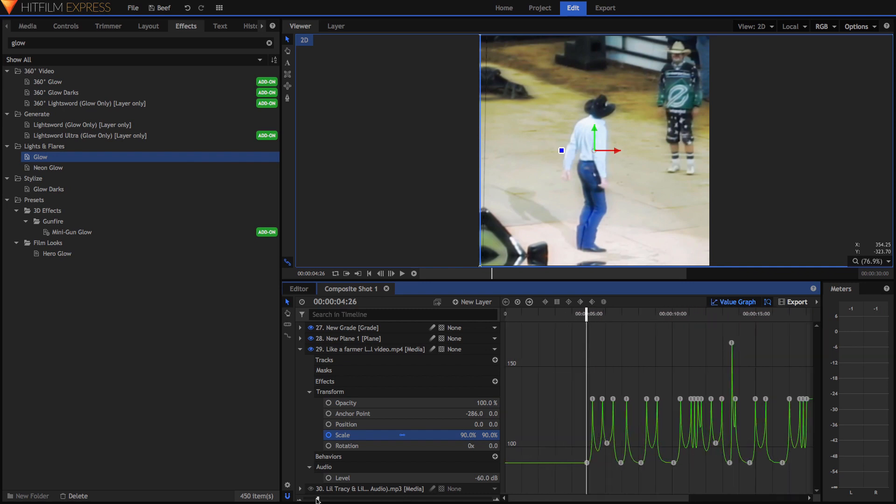
pyautogui.click(593, 398)
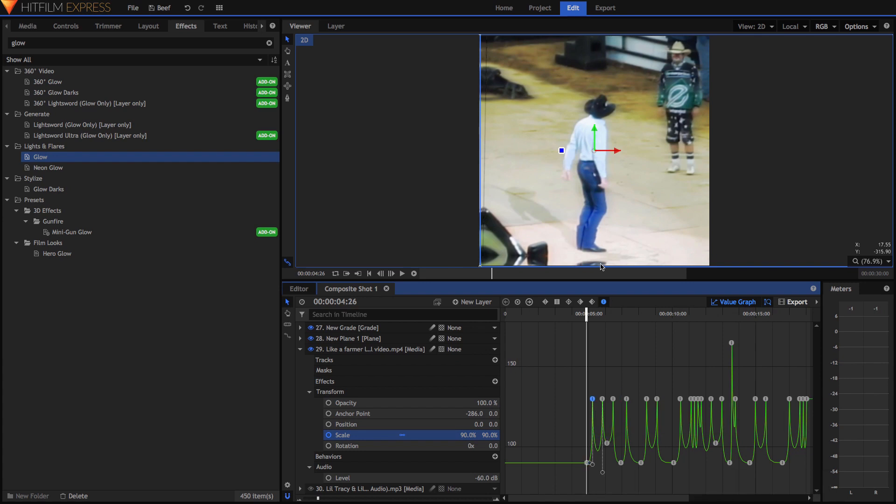
# Compare the Scale keyframes with and without the value graph, then inspect the first peak's curve up close.
pyautogui.click(729, 303)
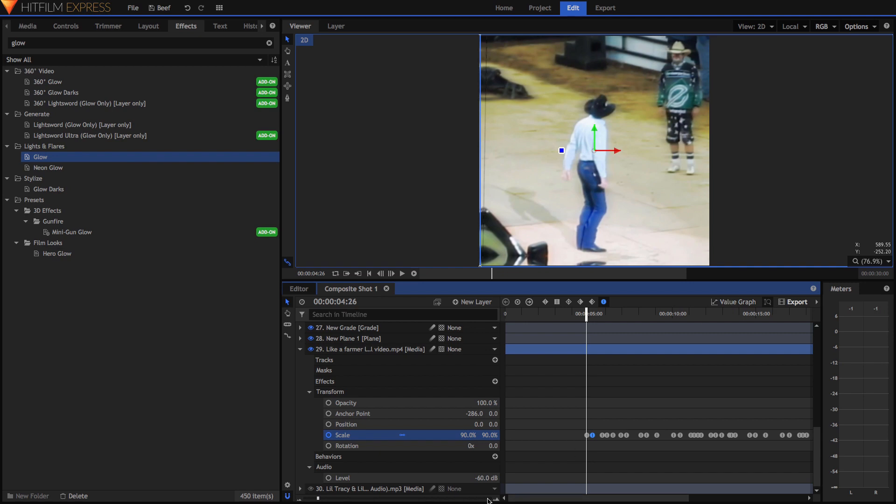
pyautogui.click(722, 303)
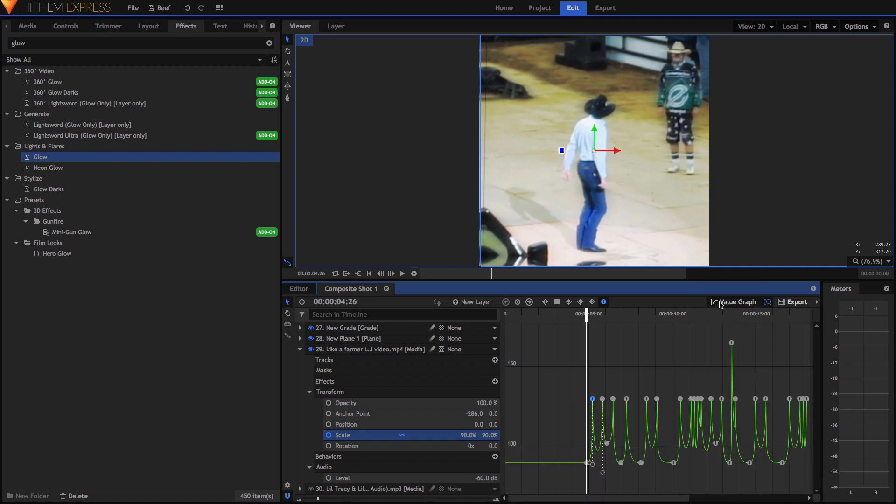
pyautogui.click(470, 498)
pyautogui.moveTo(470, 499); pyautogui.dragTo(374, 497)
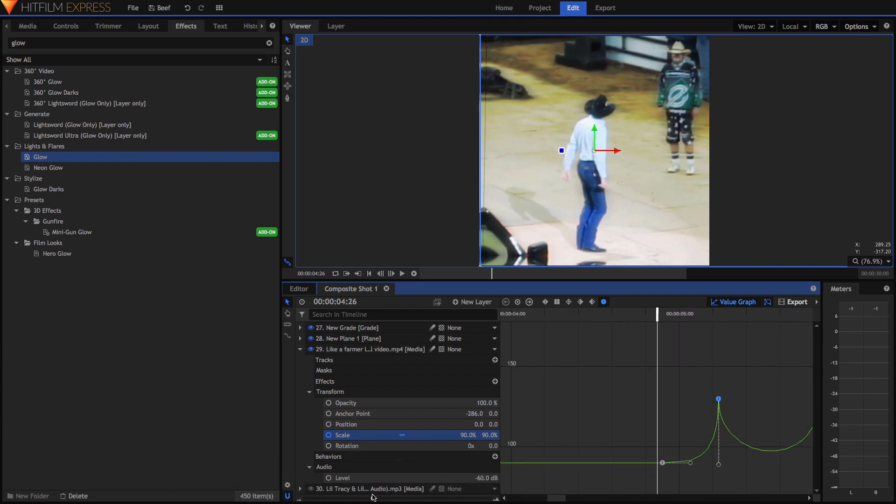
pyautogui.click(739, 302)
pyautogui.click(739, 302)
# Add a 90% Scale keyframe at 00:00:05:16, between the first two peaks, then delete it.
pyautogui.click(753, 314)
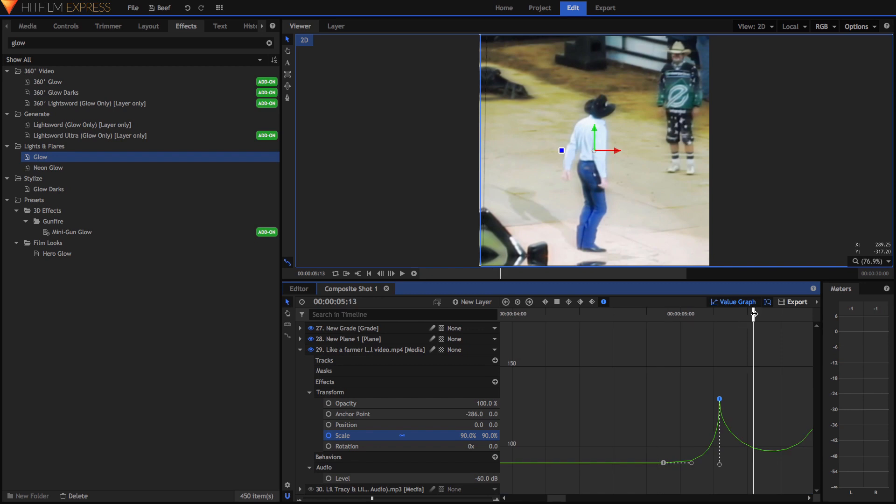
pyautogui.moveTo(554, 500); pyautogui.dragTo(566, 501)
pyautogui.press('Right')
pyautogui.press('Right')
pyautogui.press('Right')
pyautogui.click(463, 436)
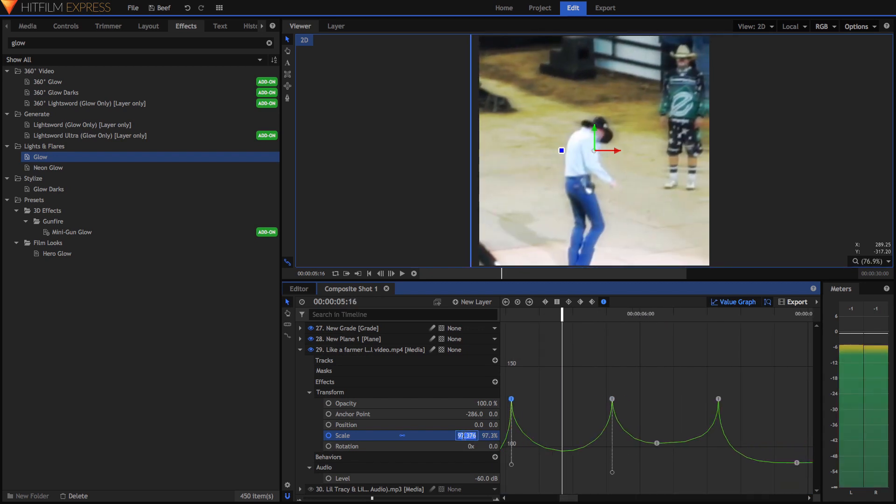
pyautogui.write('90')
pyautogui.press('Return')
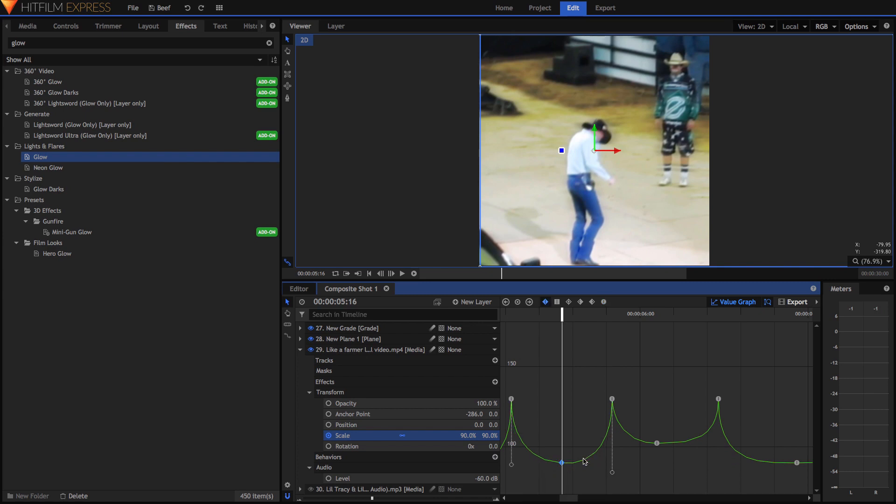
pyautogui.press('Delete')
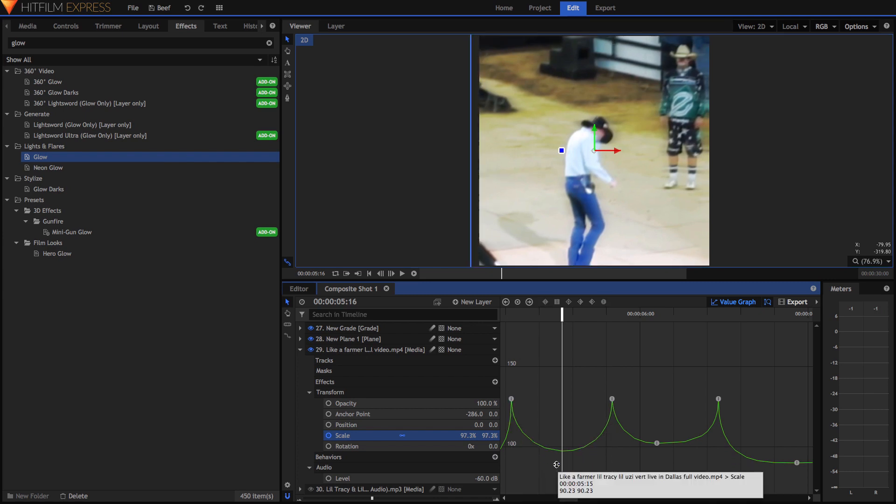
pyautogui.rightClick(569, 498)
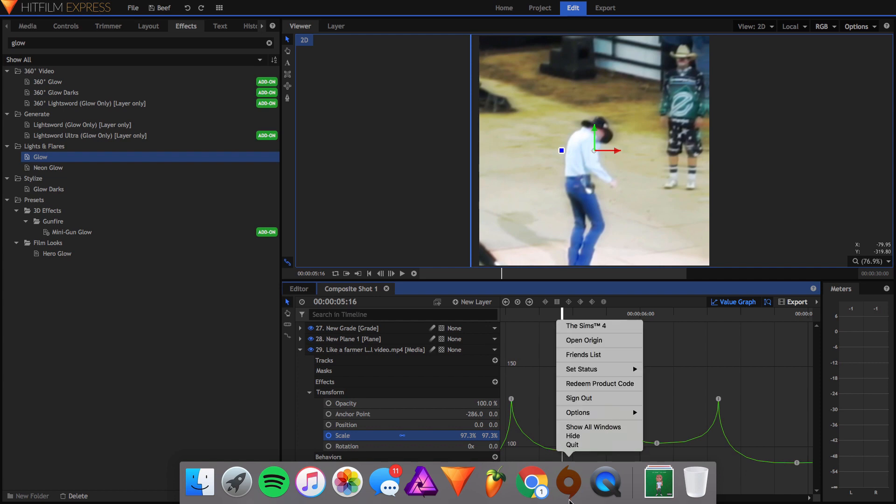
pyautogui.click(536, 407)
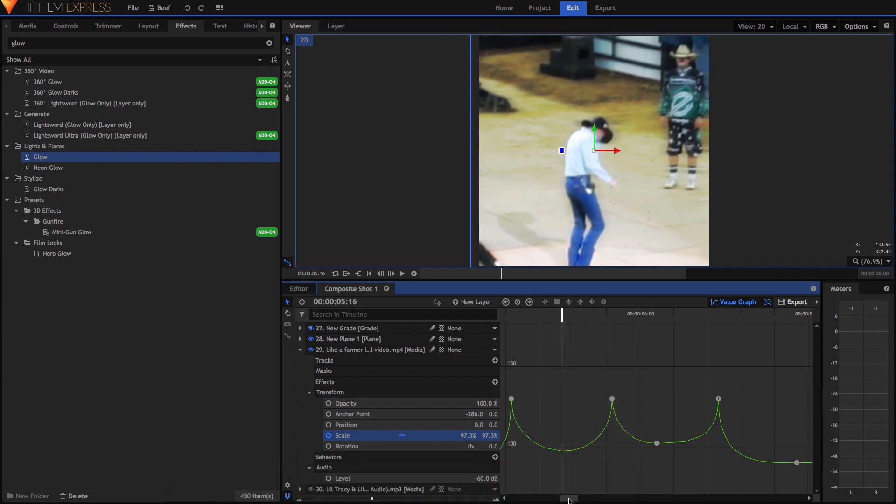
# Play the composite from 00:00:05:16 to about 00:00:08:07, then hide the value graph and scrub back past 00:00:07:14.
pyautogui.moveTo(570, 500); pyautogui.dragTo(563, 497)
pyautogui.press('space')
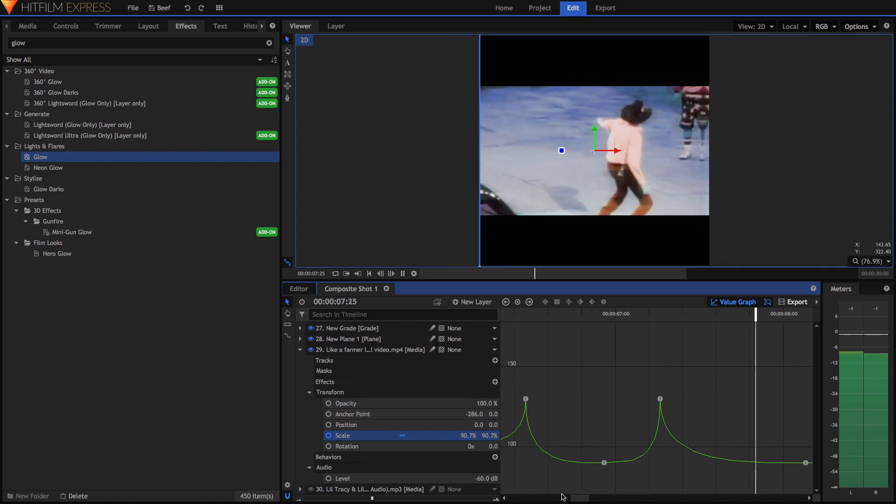
pyautogui.press('space')
pyautogui.moveTo(601, 500); pyautogui.dragTo(585, 499)
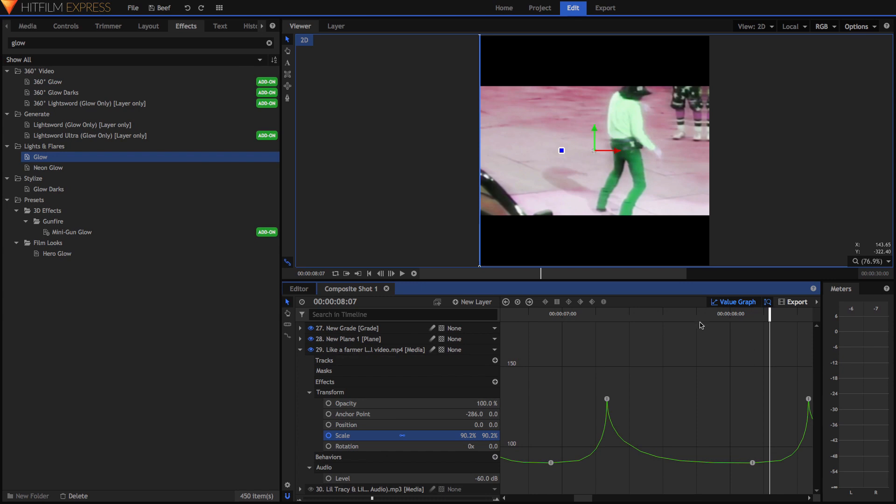
pyautogui.click(729, 302)
pyautogui.moveTo(643, 314); pyautogui.dragTo(599, 314)
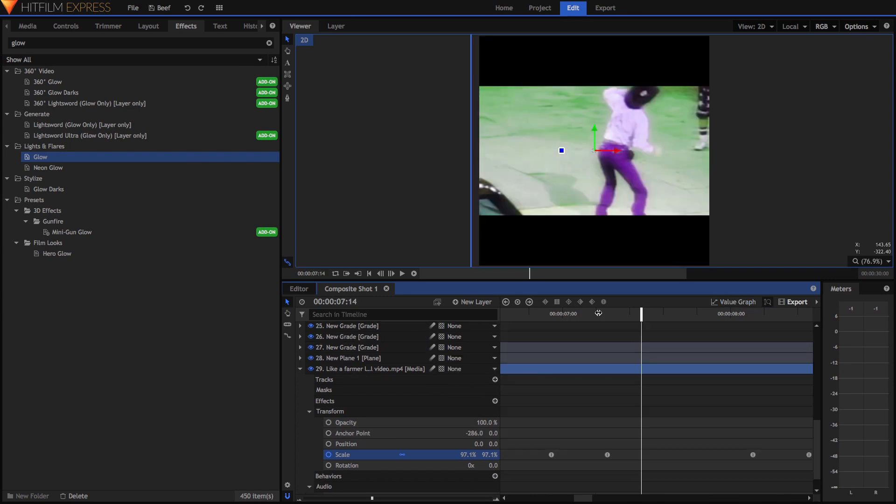
# Examine the Letterbox effect's Width keyframes on New Grade layer 2, zooming in around 00:00:07:07.
pyautogui.click(379, 348)
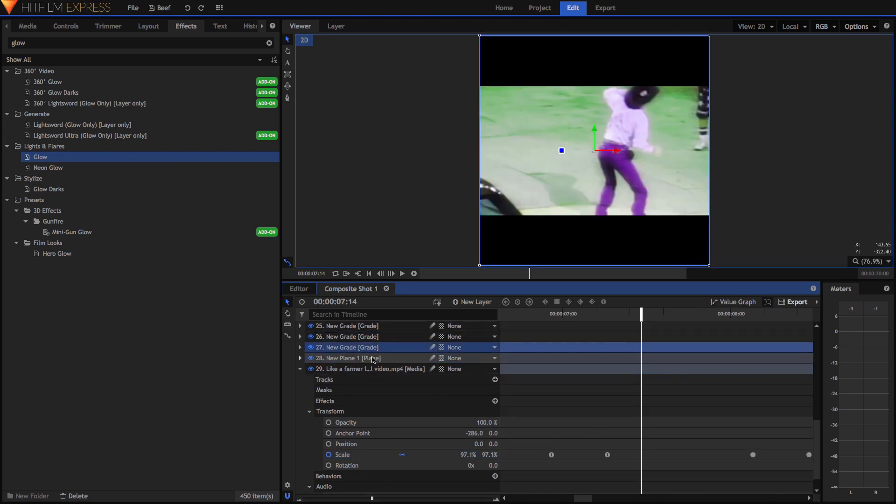
pyautogui.scroll(2, 376, 358)
pyautogui.scroll(10, 375, 358)
pyautogui.click(362, 349)
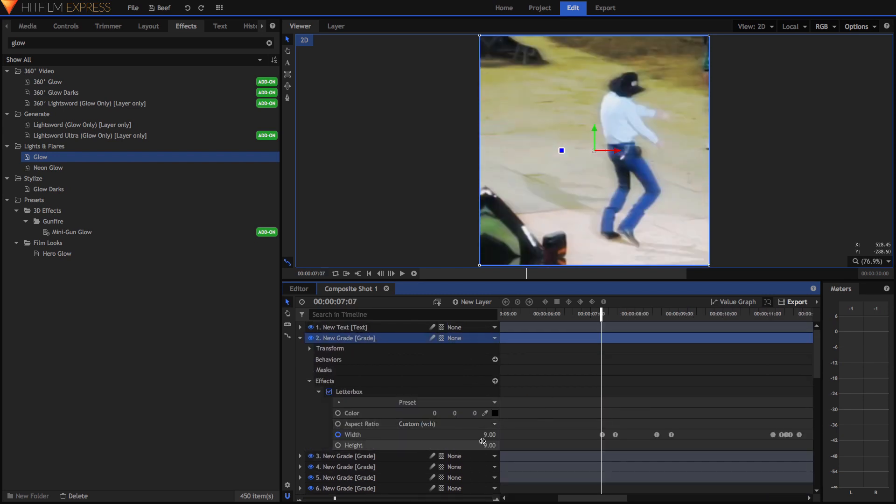
pyautogui.click(484, 498)
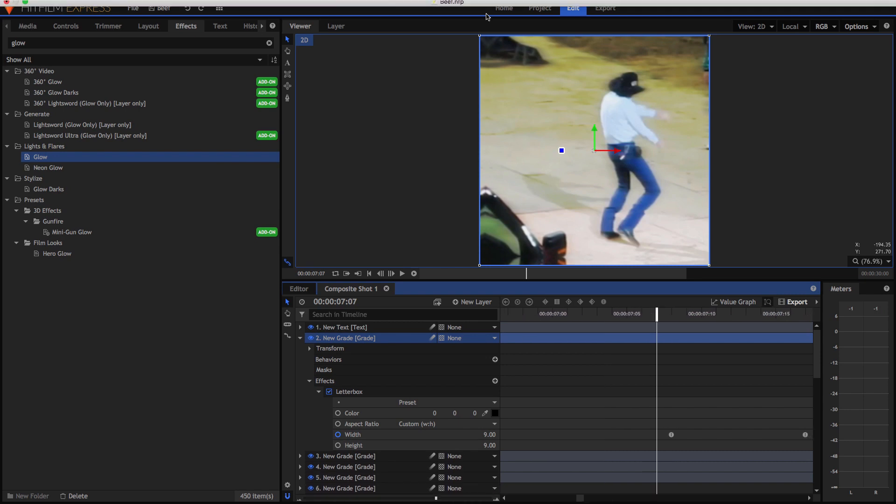
# Step to the Letterbox Width keyframe at 00:00:07:08 and review the change up to the next keyframe at 00:00:07:17.
pyautogui.hscroll(2, 589, 326)
pyautogui.scroll(-1, 589, 326)
pyautogui.press('.')
pyautogui.press('.')
pyautogui.press(',')
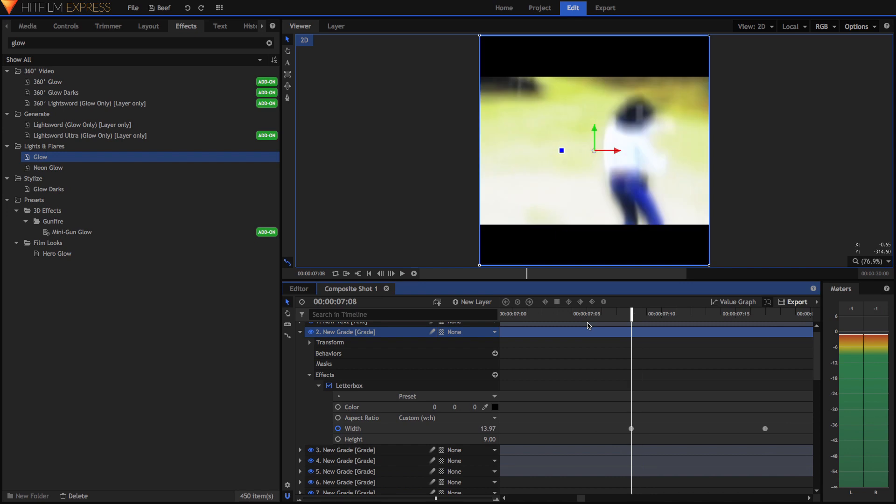
pyautogui.press('space')
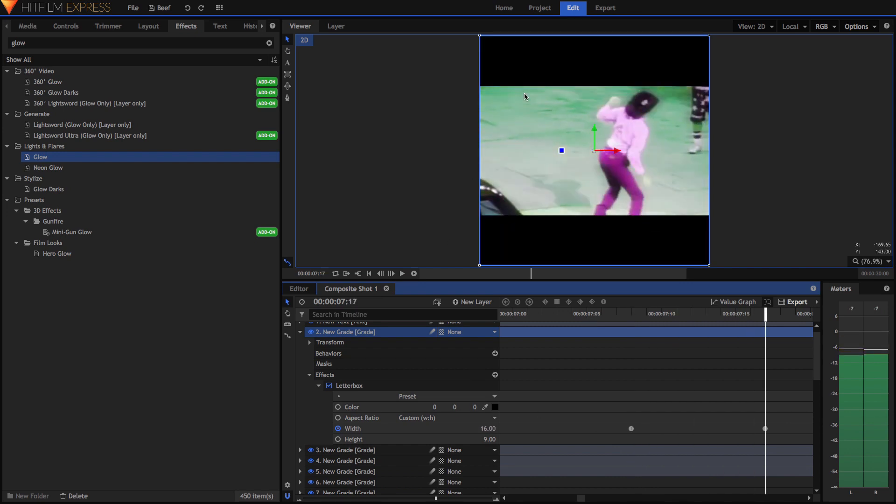
# Select the Letterbox Width property and display its value graph.
pyautogui.click(433, 431)
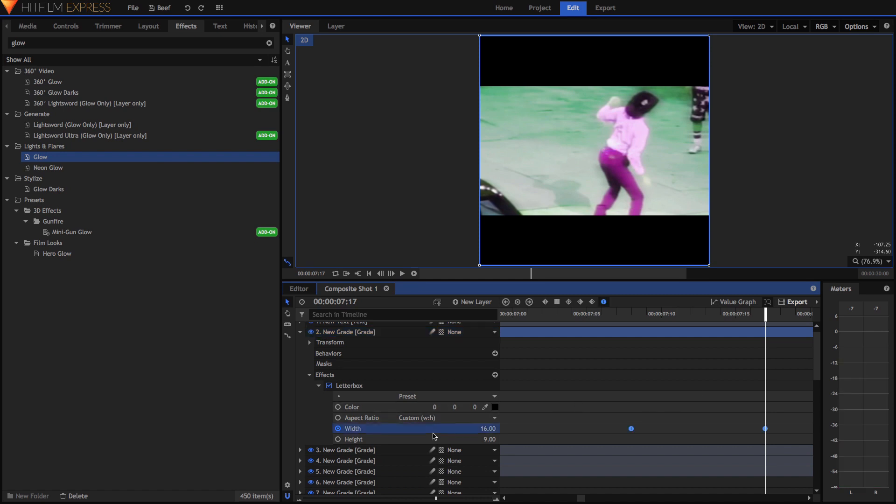
pyautogui.click(728, 303)
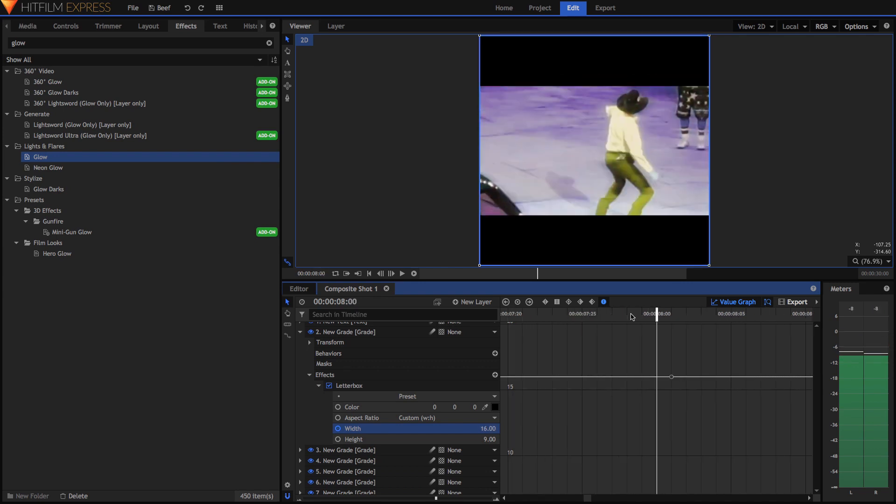
# Hide the value graph, collapse New Grade layer 2 and zoom the timeline out to show the video layer's Scale keyframes.
pyautogui.click(739, 298)
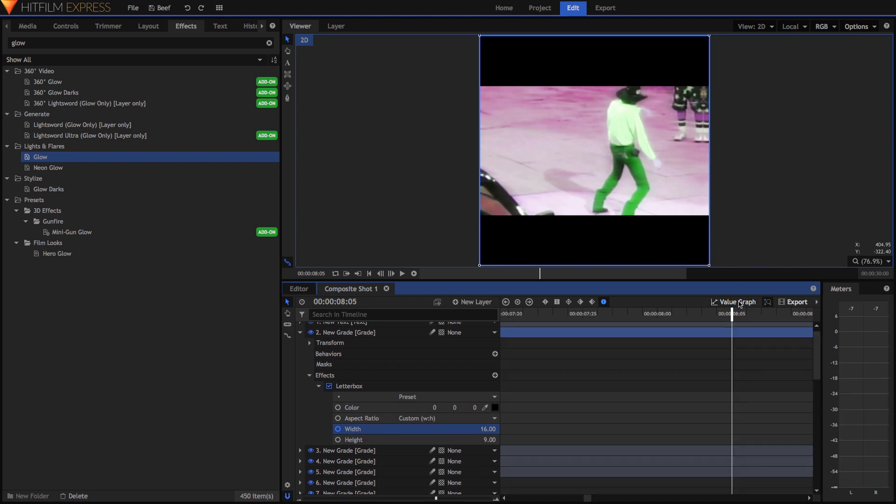
pyautogui.click(300, 332)
pyautogui.moveTo(383, 499); pyautogui.dragTo(308, 498)
pyautogui.scroll(-1, 514, 460)
pyautogui.scroll(-6, 514, 459)
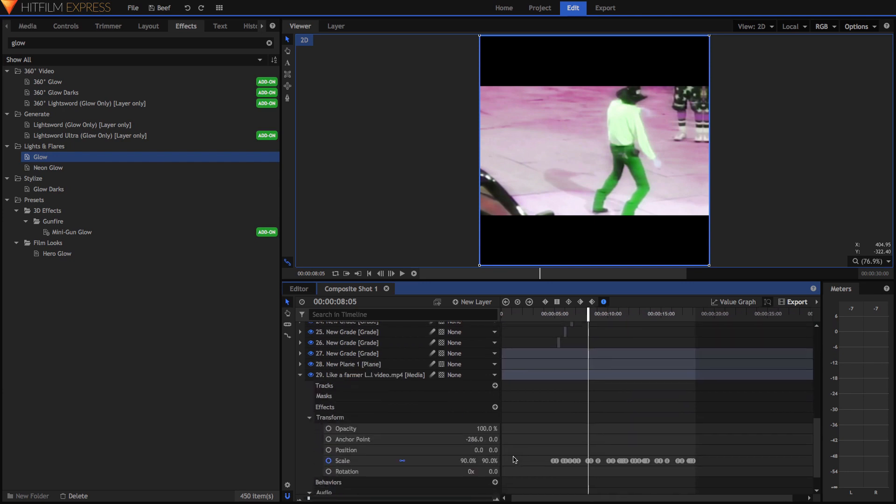
# Expand New Grade layer 26 and its effects to show the Shake settings, keeping its Transform group collapsed.
pyautogui.click(396, 373)
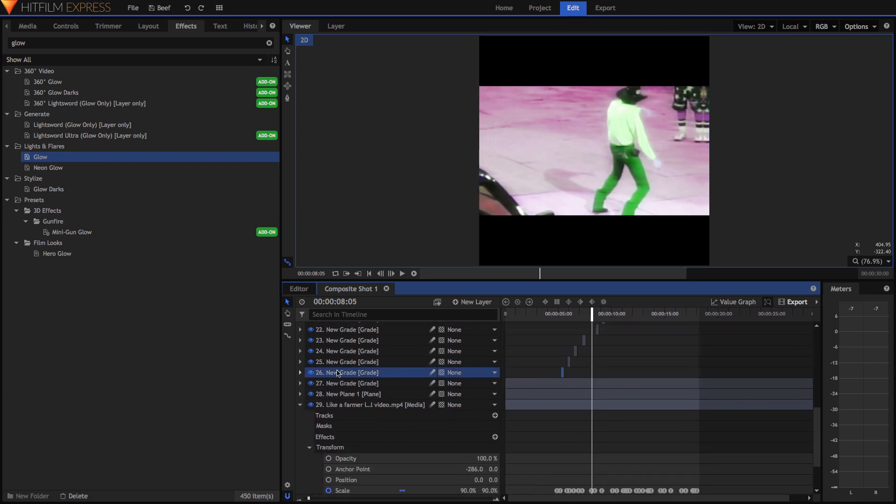
pyautogui.click(301, 373)
pyautogui.click(310, 383)
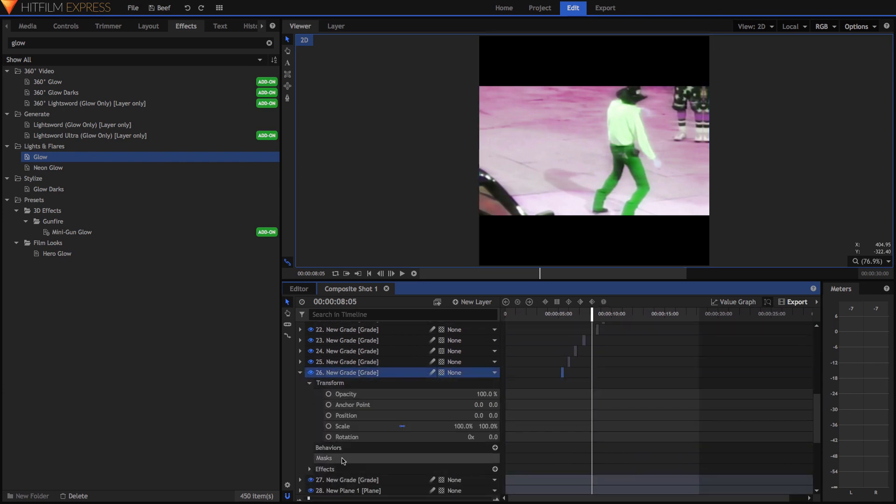
pyautogui.click(313, 384)
pyautogui.click(310, 383)
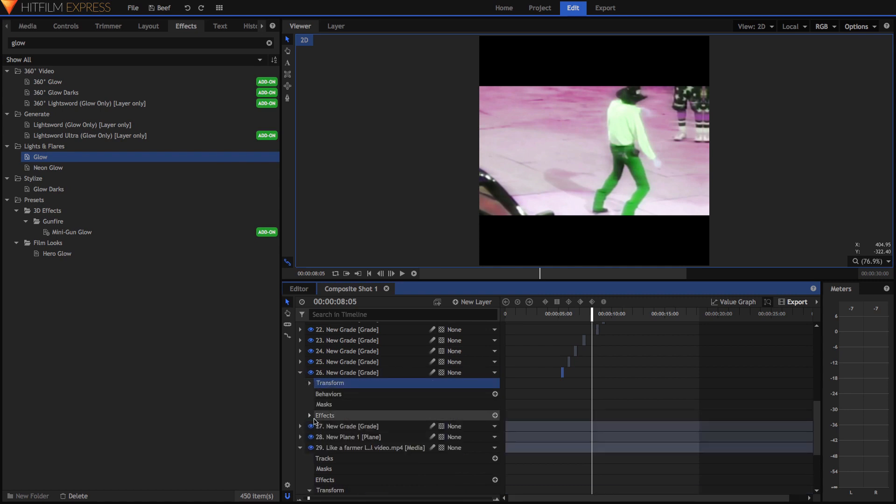
pyautogui.click(309, 416)
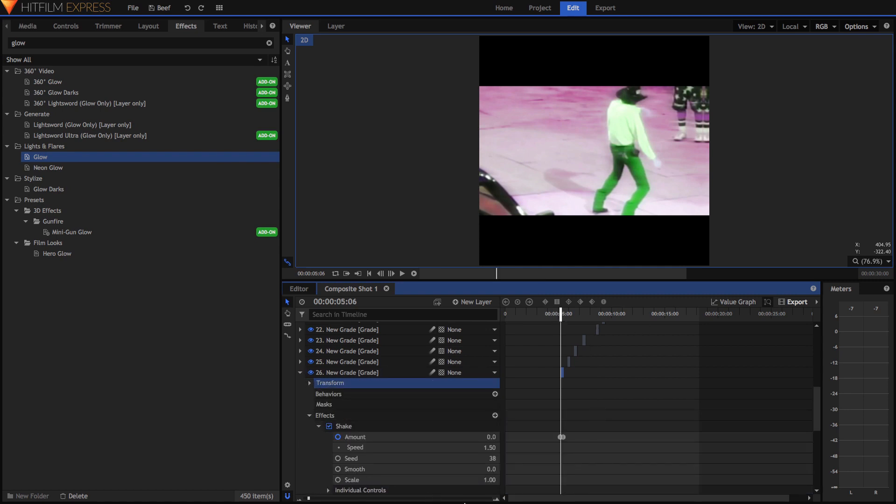
# Go to 00:00:05:07 and zoom the timeline in on the Shake Amount keyframes of New Grade layer 26.
pyautogui.click(421, 438)
pyautogui.click(423, 417)
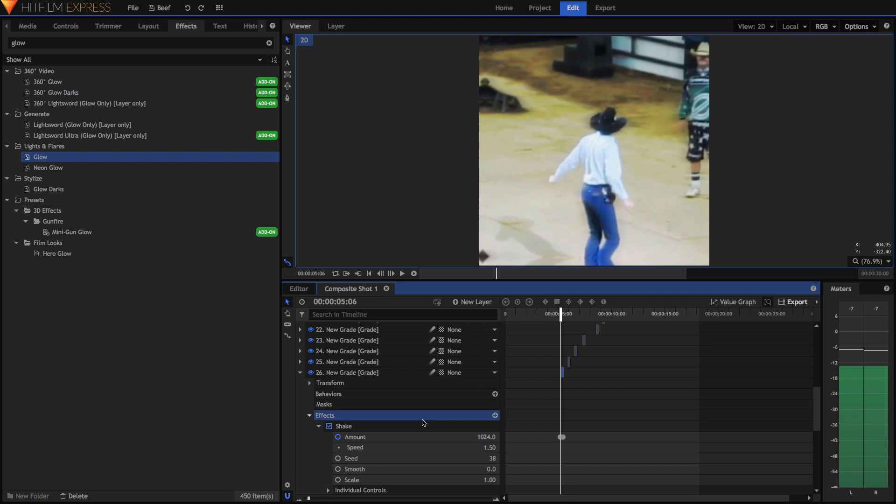
pyautogui.click(432, 498)
pyautogui.press('Right')
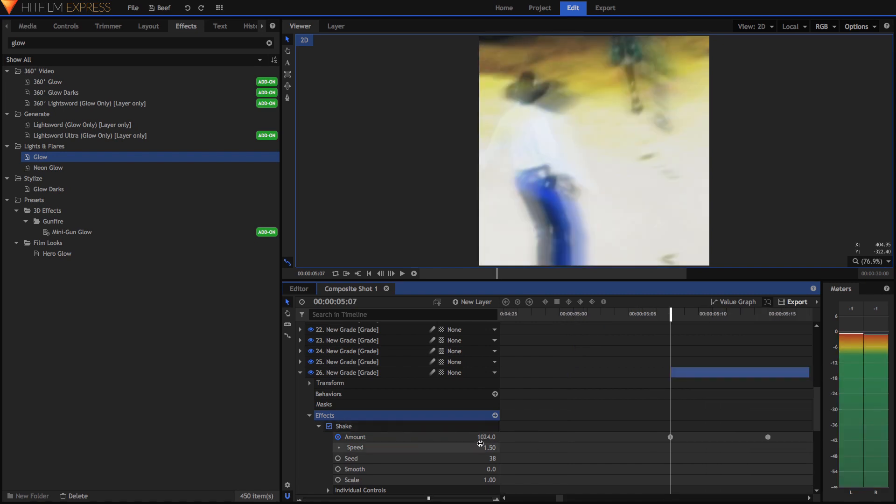
# Review layer 26's Shake settings while playing to 00:00:05:16, then collapse the layer.
pyautogui.scroll(-2, 480, 443)
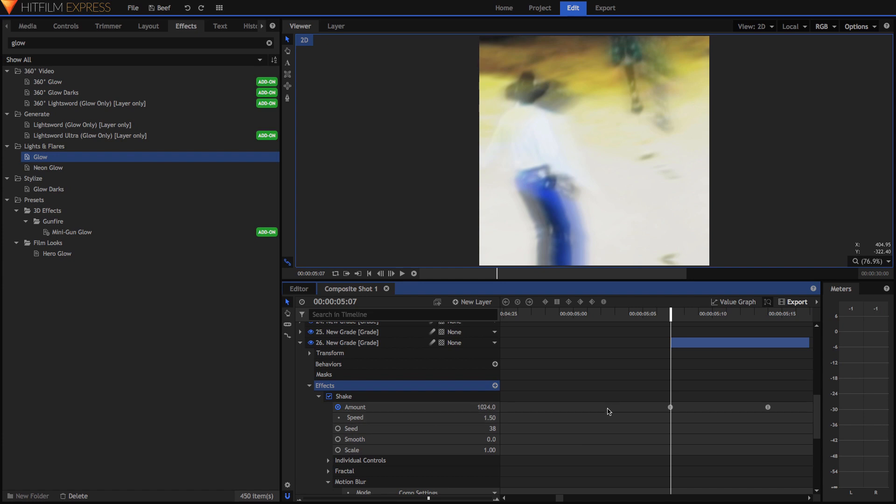
pyautogui.press('space')
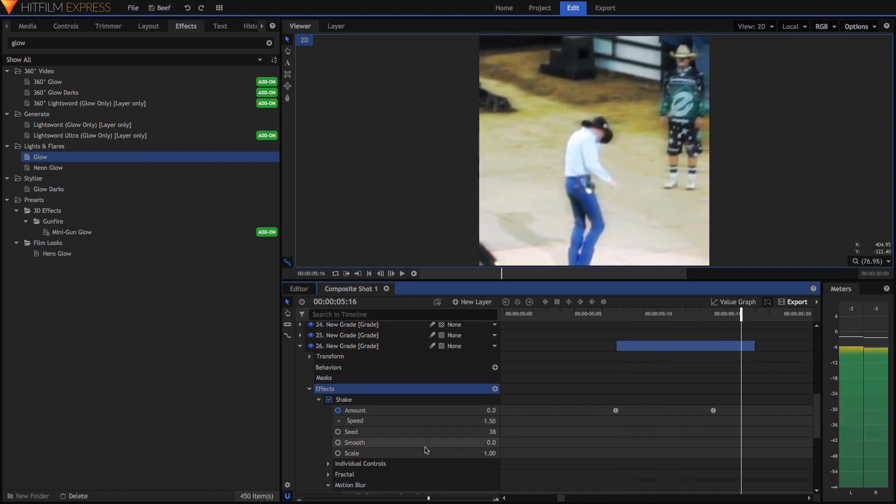
pyautogui.click(407, 433)
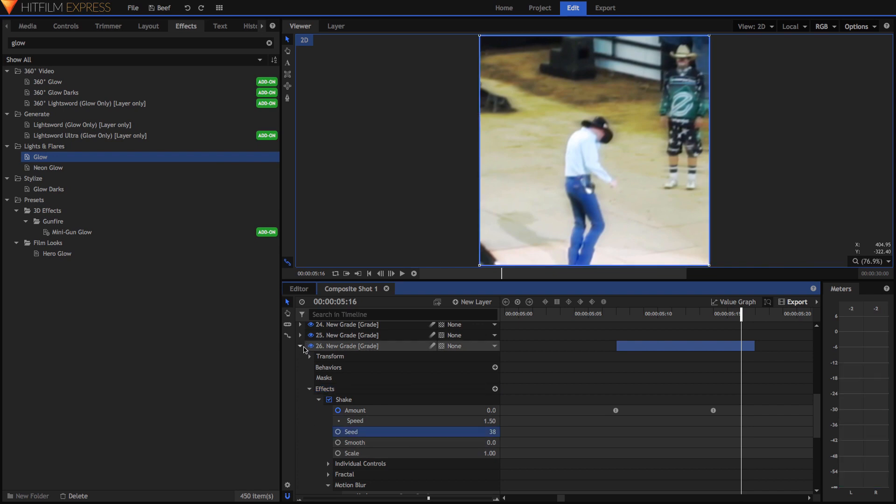
pyautogui.click(300, 347)
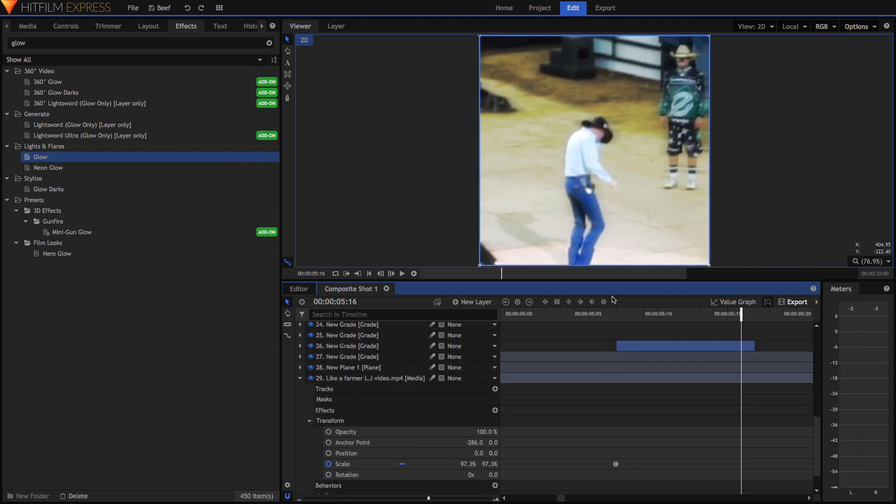
# Step frame by frame from 00:00:05:07 to about 00:00:05:26 to examine the video layer's Scale keyframes.
pyautogui.moveTo(428, 499); pyautogui.dragTo(349, 499)
pyautogui.click(631, 318)
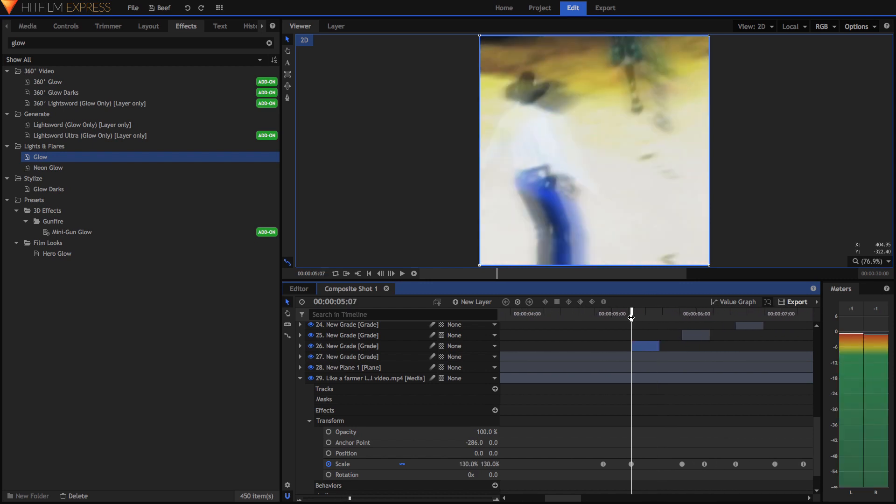
pyautogui.press('Right')
pyautogui.press('Right')
pyautogui.press('Right')
pyautogui.press('Right')
pyautogui.press('Right')
pyautogui.press('Right')
pyautogui.press('Right')
pyautogui.press('Right')
pyautogui.press('Right')
pyautogui.press('Right')
pyautogui.press('Right')
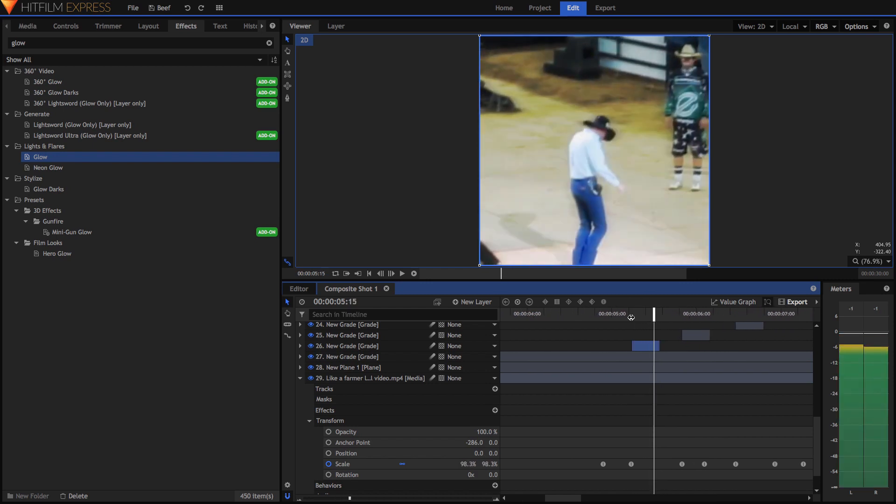
pyautogui.press('Right')
pyautogui.press('Right')
pyautogui.press('Right')
pyautogui.press('Right')
pyautogui.press('Right')
pyautogui.press('Right')
pyautogui.press('Right')
pyautogui.press('Right')
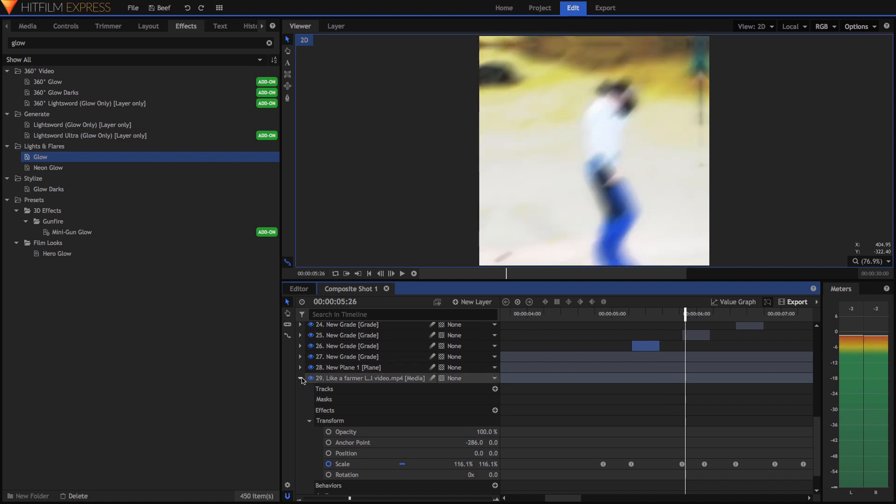
# Collapse the video layer and check the Hue Shift effects on New Grade layer 5.
pyautogui.click(300, 379)
pyautogui.scroll(5, 301, 380)
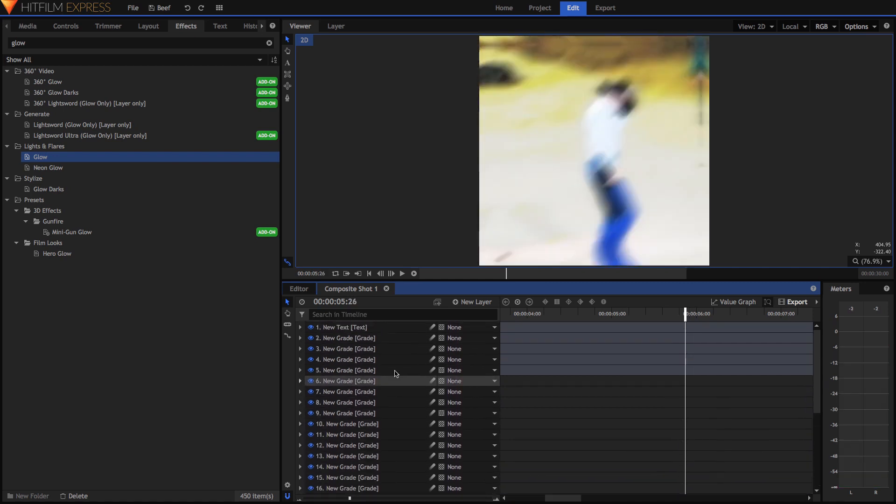
pyautogui.click(392, 370)
pyautogui.click(300, 371)
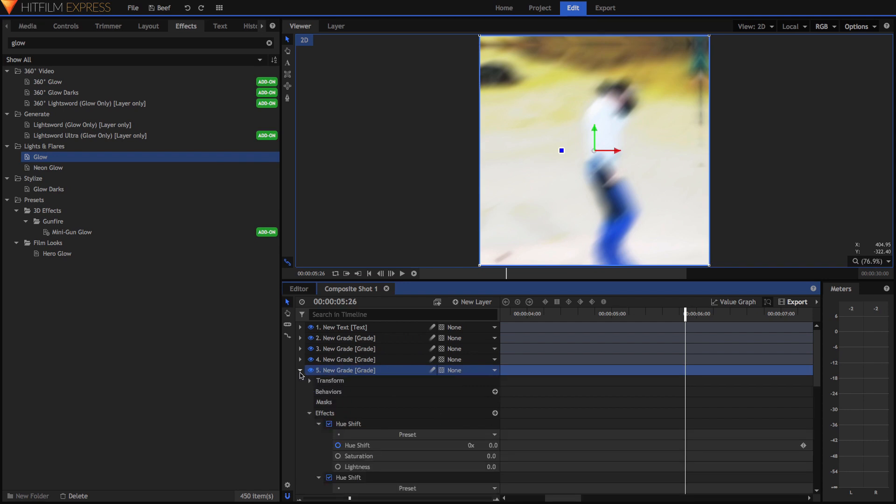
pyautogui.click(300, 370)
# Examine the Shake effect's settings on New Grade layer 4, then collapse the layer.
pyautogui.click(300, 359)
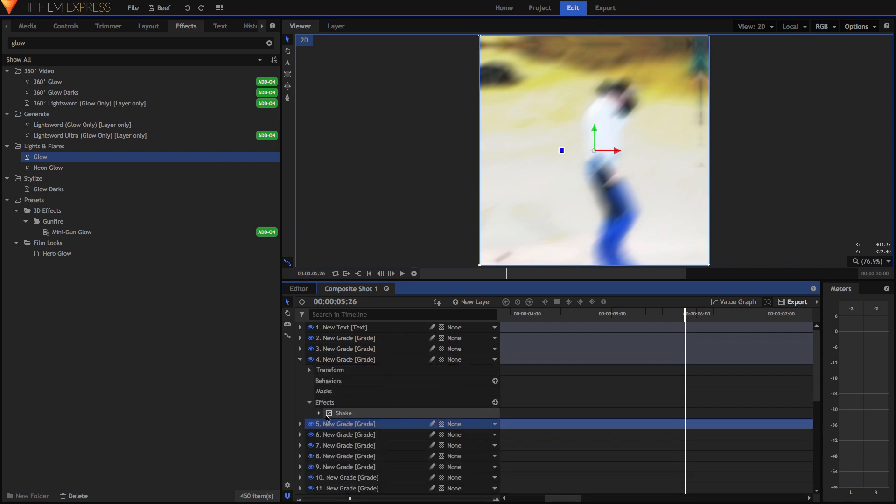
pyautogui.click(327, 416)
pyautogui.click(319, 414)
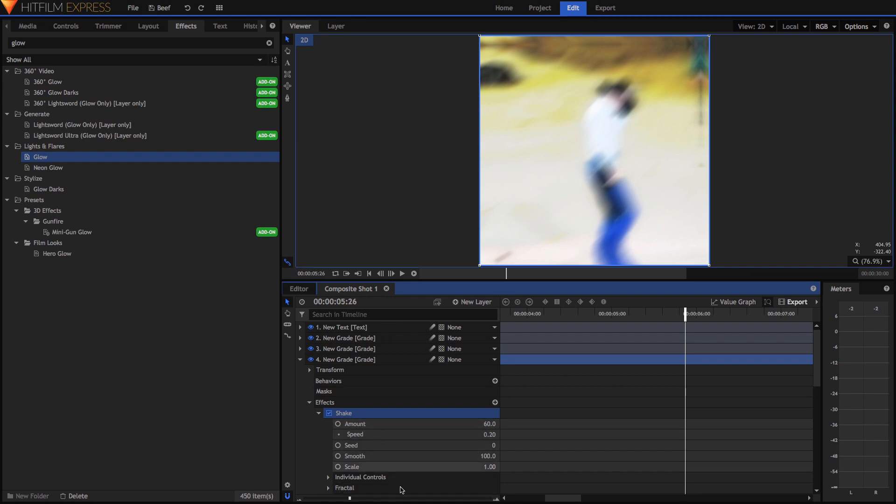
pyautogui.scroll(-1, 354, 437)
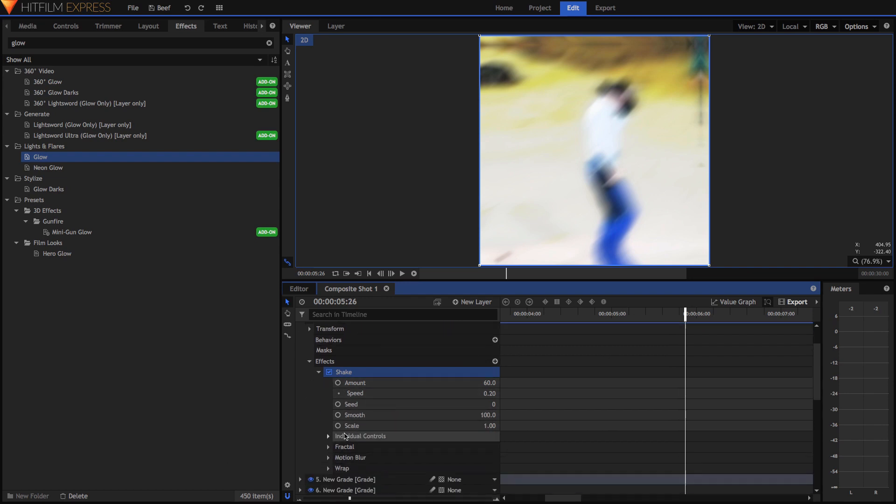
pyautogui.click(311, 364)
pyautogui.scroll(1, 302, 360)
pyautogui.click(301, 360)
# Review the opacity and Flicker effect on New Grade layer 3, then collapse the layer.
pyautogui.click(301, 348)
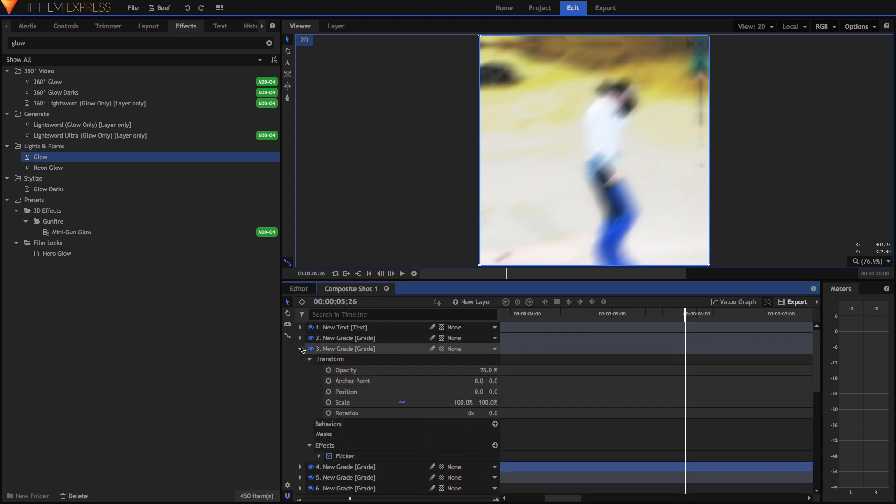
pyautogui.click(374, 457)
pyautogui.hscroll(-7, 592, 331)
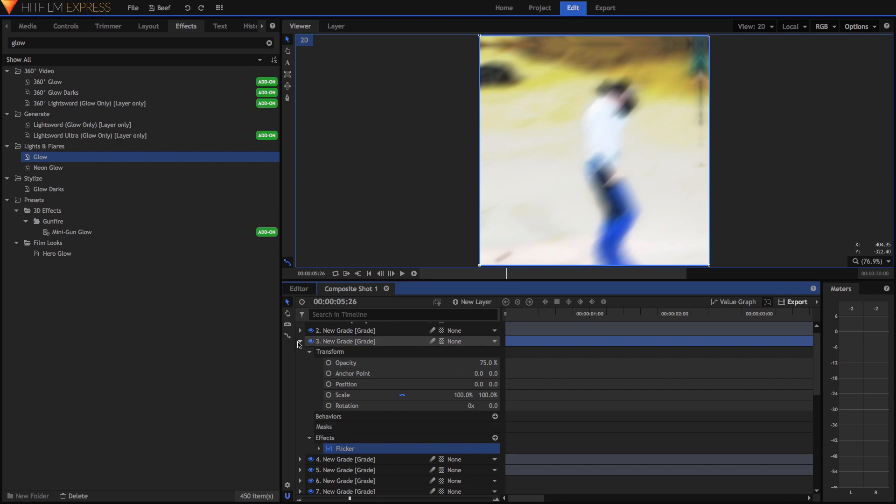
pyautogui.click(301, 342)
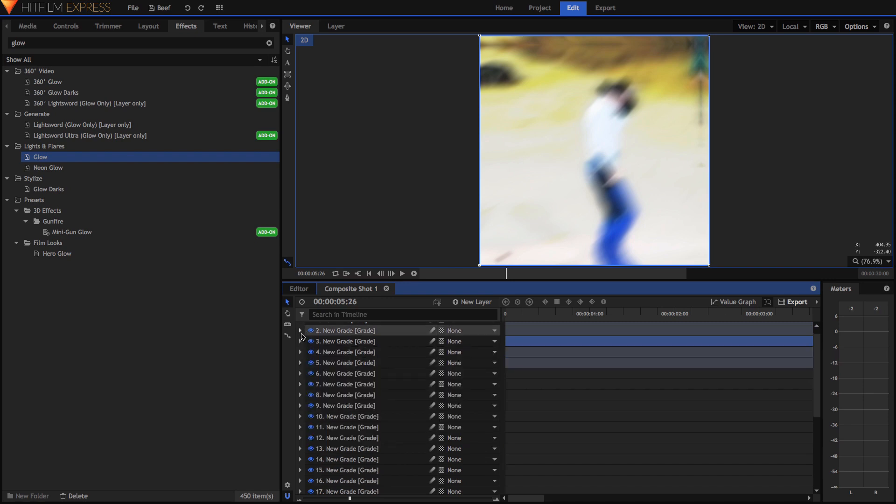
# Recheck the Letterbox effect on New Grade layer 2, then collapse the layer.
pyautogui.click(301, 331)
pyautogui.scroll(1, 302, 341)
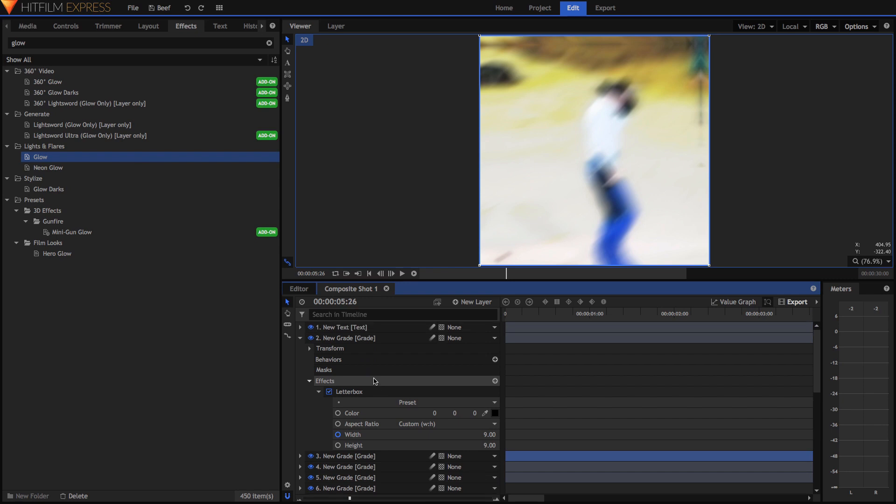
pyautogui.click(300, 338)
# Expand New Grade layer 27 and select its Glow effect.
pyautogui.scroll(-5, 322, 462)
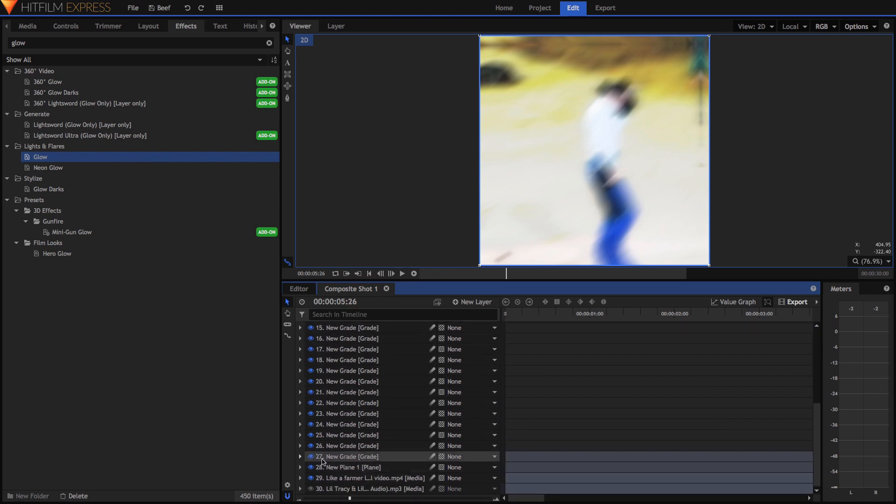
pyautogui.click(322, 459)
pyautogui.click(300, 459)
pyautogui.scroll(-2, 588, 330)
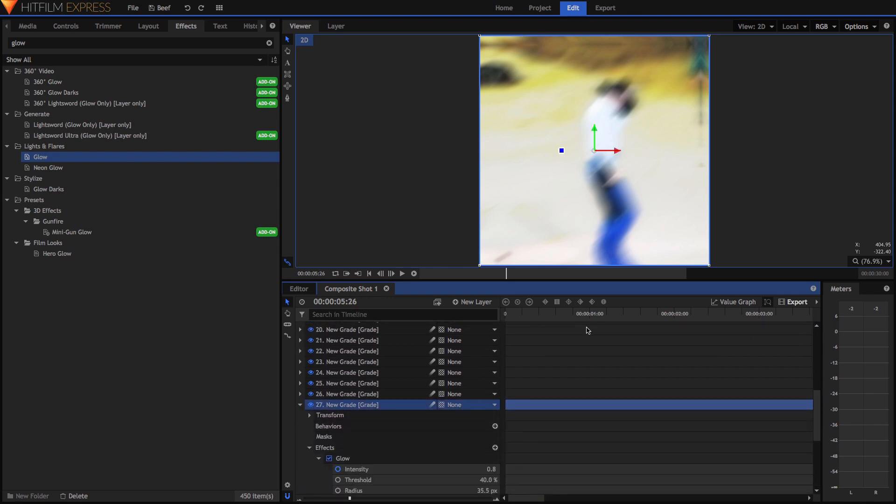
pyautogui.click(371, 459)
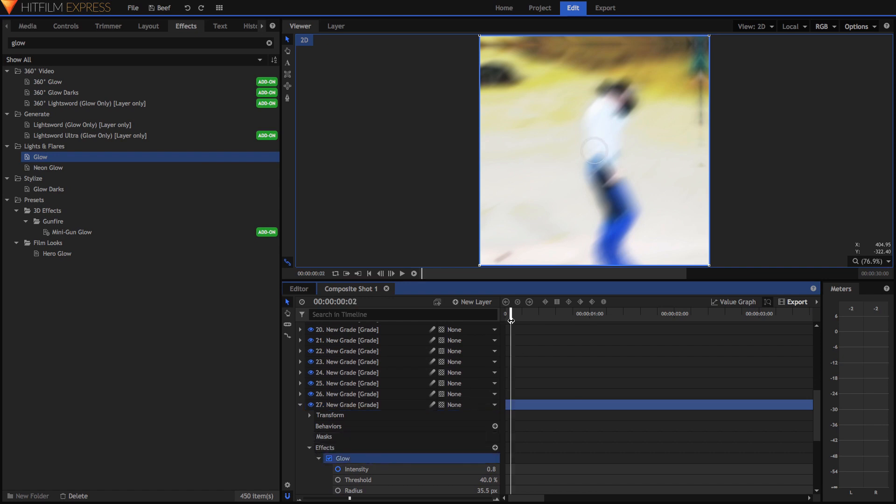
# Scrub and play from the start to about 00:00:04:23 while reviewing layer 27's Glow settings and Intensity keyframes.
pyautogui.scroll(-2, 537, 387)
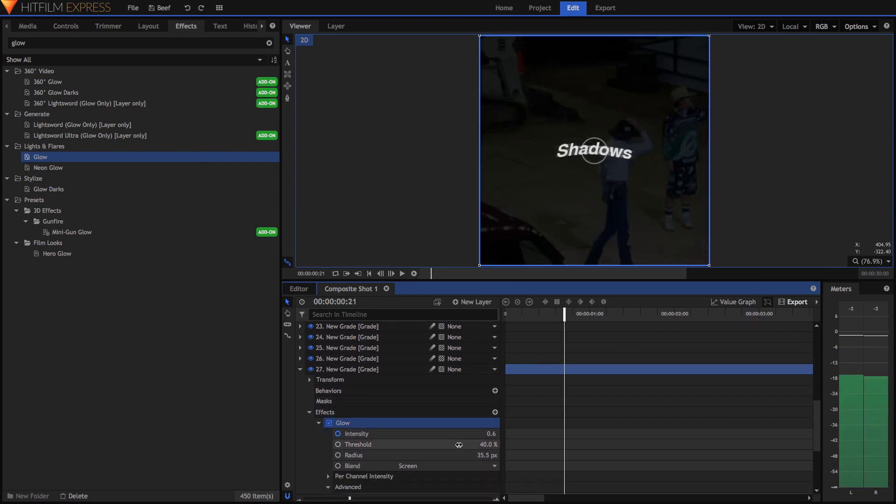
pyautogui.moveTo(558, 313); pyautogui.dragTo(606, 292)
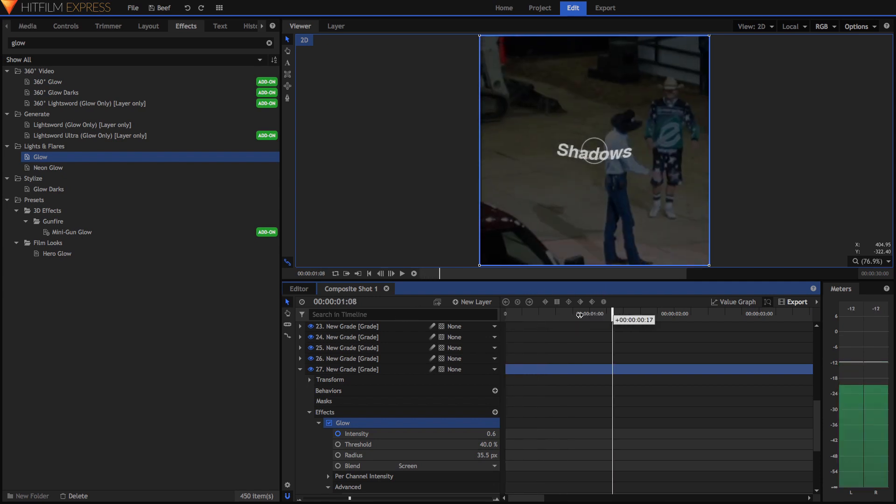
pyautogui.scroll(-3, 464, 425)
pyautogui.scroll(-2, 464, 425)
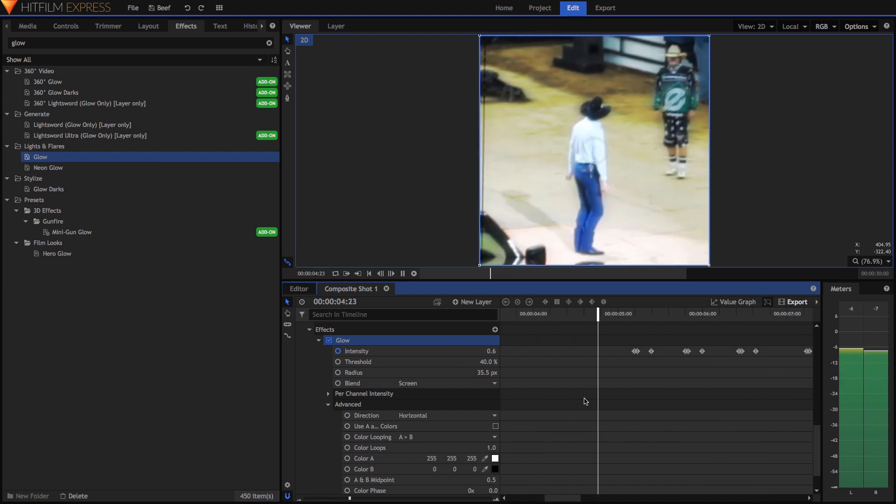
# Select the Glow Intensity property and step through its keyframes from 00:00:05:06 to about 00:00:06:07.
pyautogui.click(431, 353)
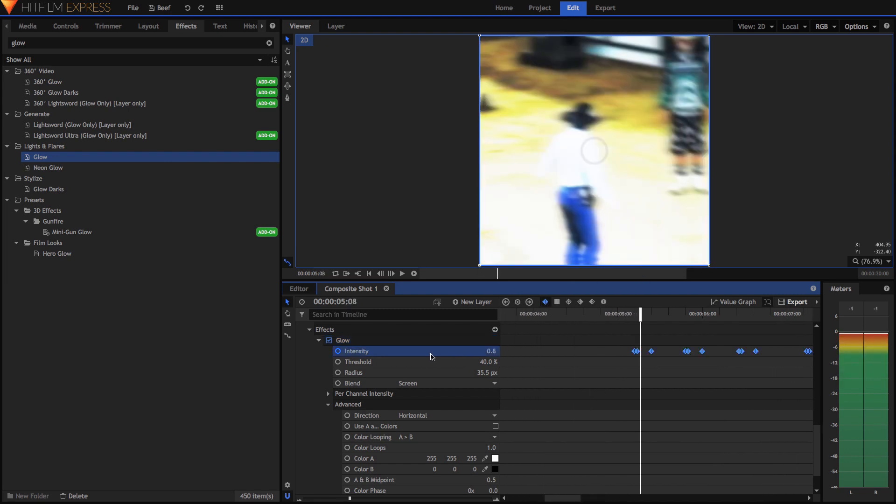
pyautogui.press('Left')
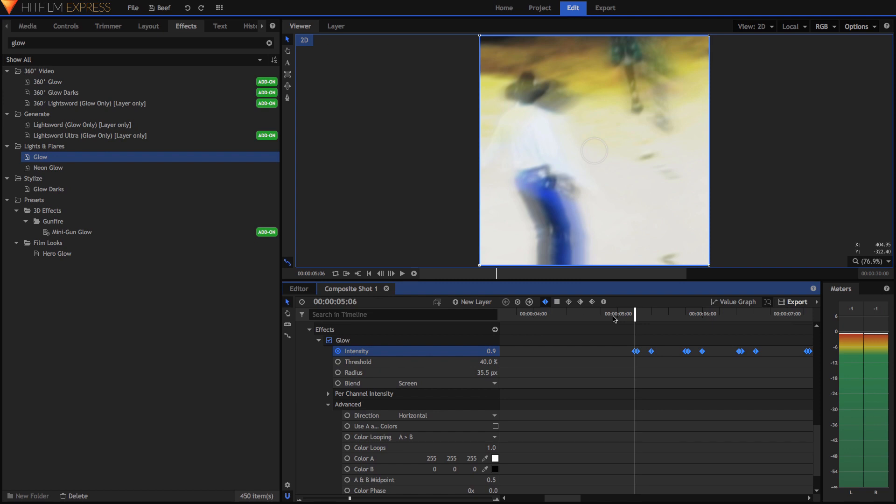
pyautogui.press('Right')
pyautogui.press('Right')
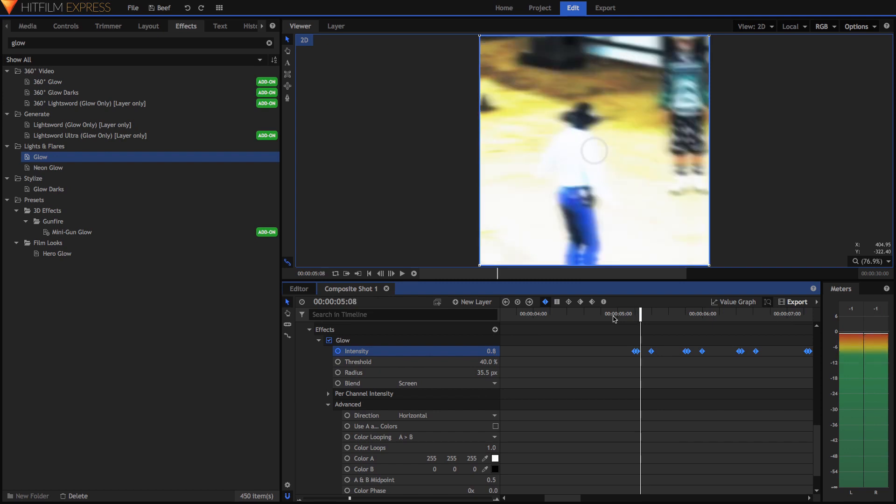
pyautogui.press('Right')
pyautogui.press('Right')
pyautogui.press('Right')
pyautogui.press('Right')
pyautogui.press('Right')
pyautogui.press('Right')
pyautogui.press('Right')
pyautogui.press('Right')
pyautogui.press('Right')
pyautogui.press('Right')
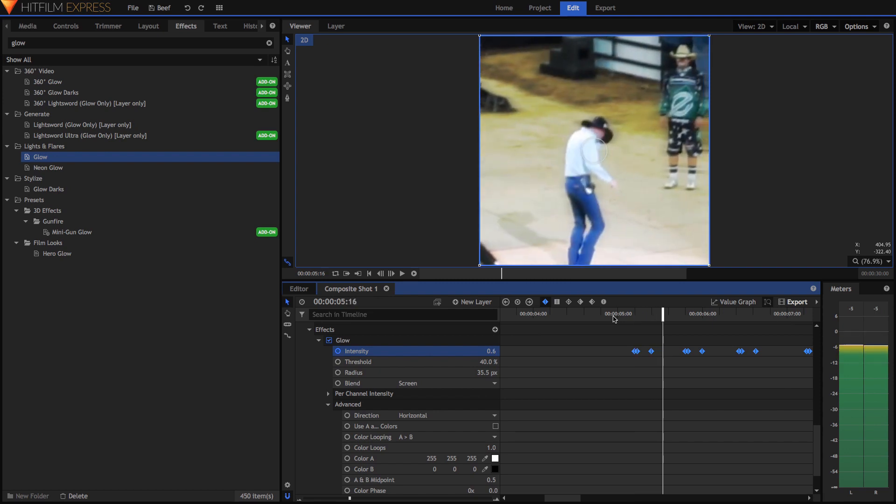
pyautogui.press('Right')
pyautogui.press('Right')
pyautogui.press('Right')
pyautogui.press('Right')
pyautogui.press('Right')
pyautogui.press('Right')
pyautogui.press('Right')
pyautogui.press('Right')
pyautogui.press('Right')
pyautogui.press('Right')
pyautogui.press('Right')
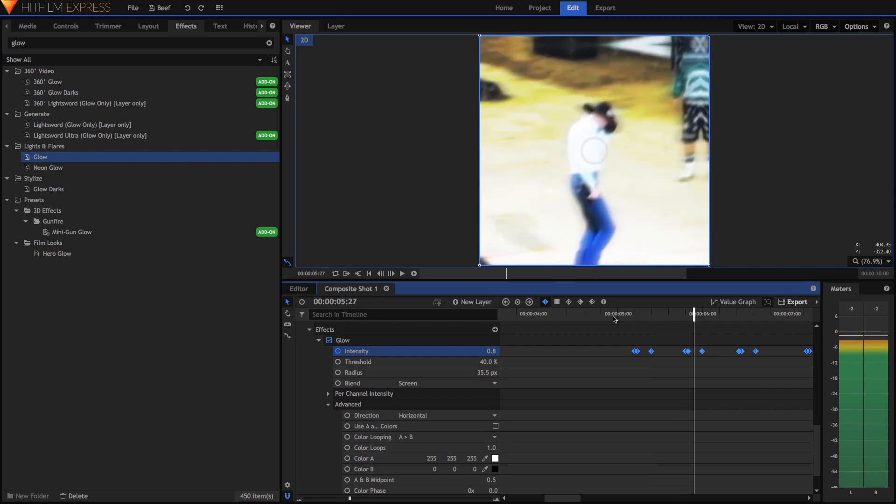
pyautogui.press('Right')
pyautogui.press('Right')
pyautogui.press('Right')
pyautogui.press('Right')
pyautogui.press('Right')
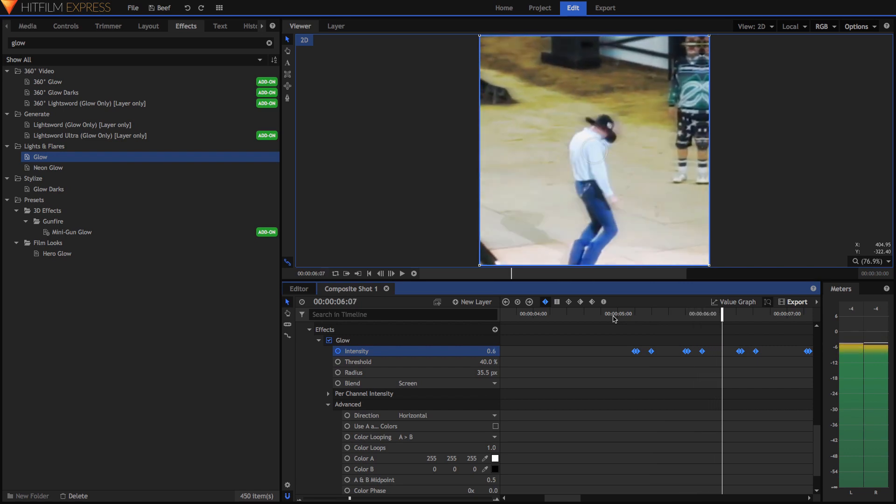
# Collapse New Grade layer 27 and zoom the timeline out to view the whole layer stack.
pyautogui.scroll(6, 632, 388)
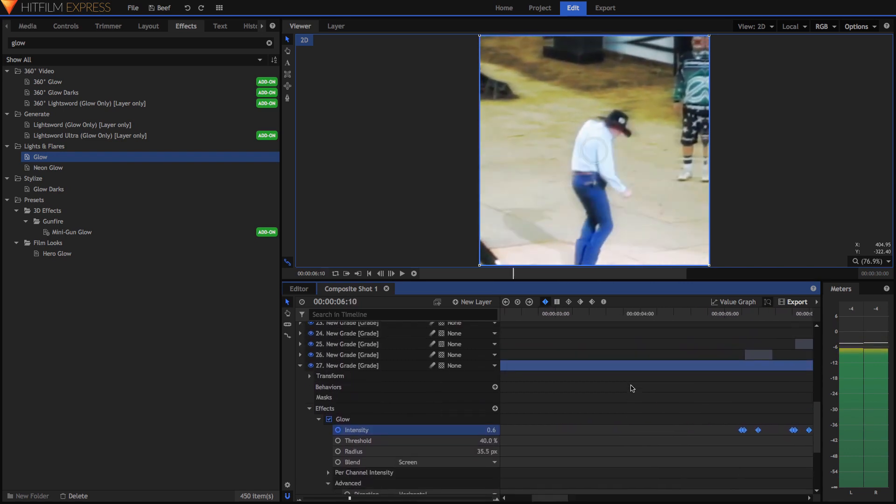
pyautogui.click(300, 418)
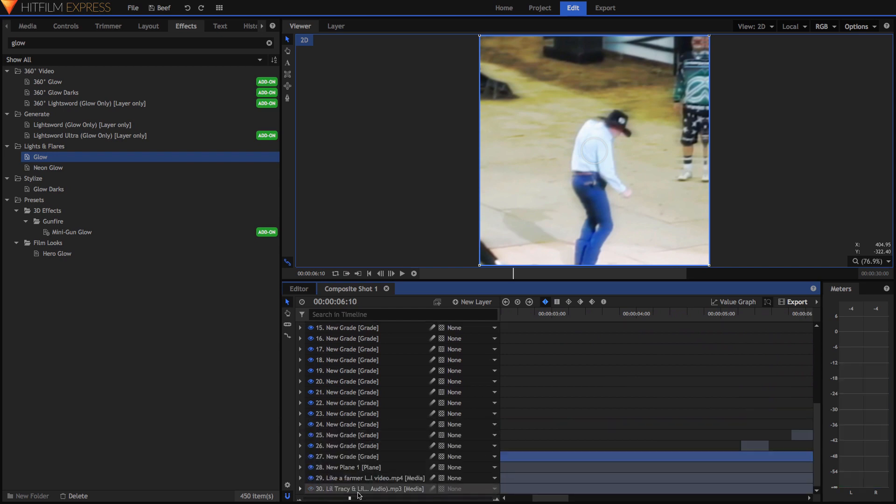
pyautogui.moveTo(350, 499); pyautogui.dragTo(280, 485)
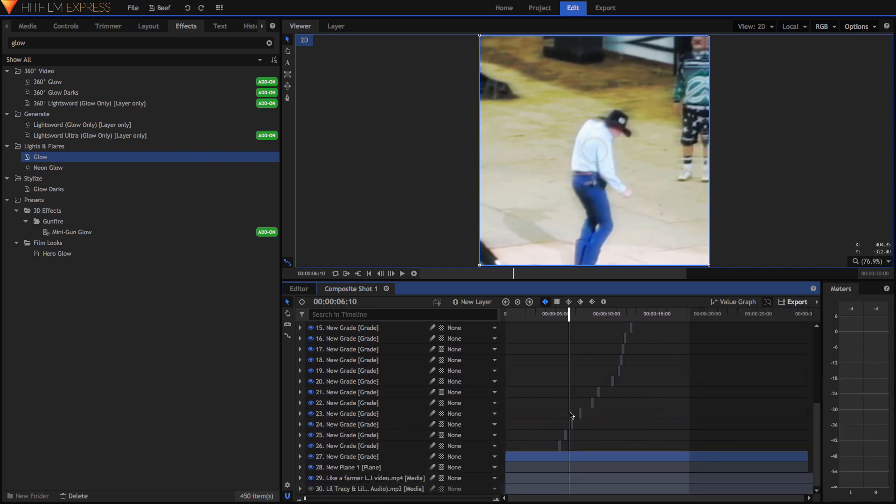
pyautogui.scroll(3, 571, 415)
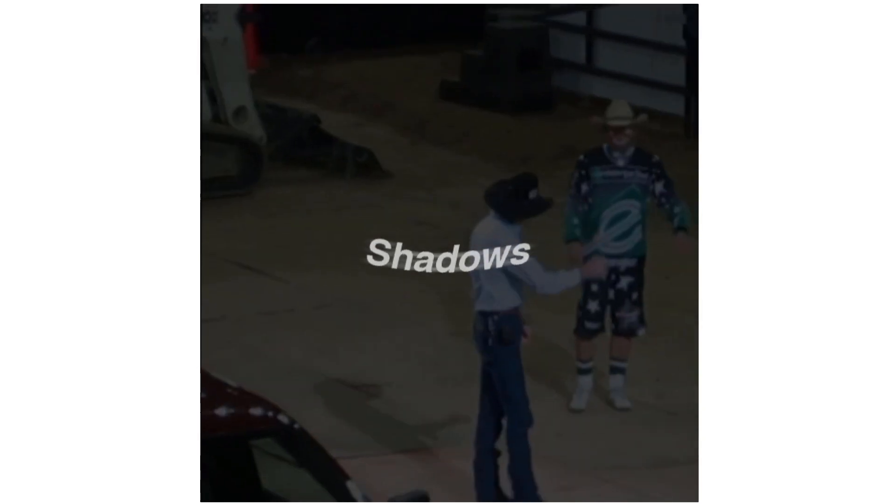